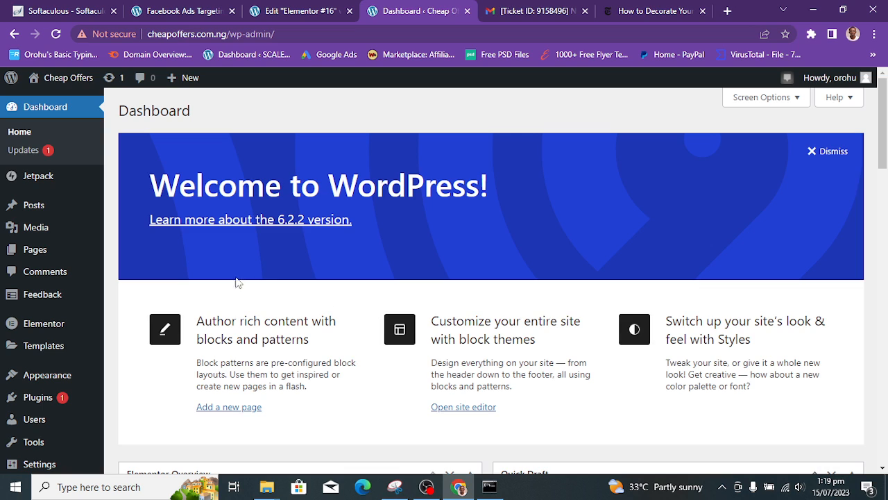
Step: Open the site's installed themes page in the WordPress admin
{"action": "mouse_move", "coordinate": [63, 380]}
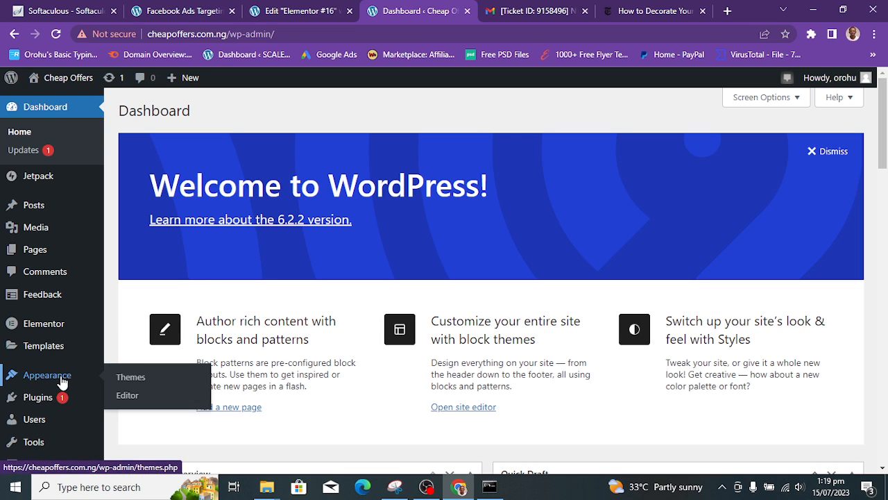
{"action": "left_click", "coordinate": [62, 380]}
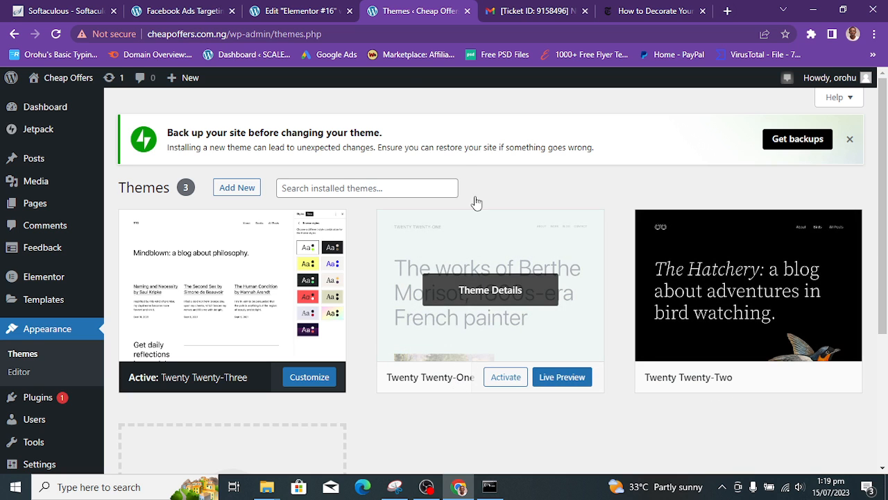
Step: Load the live cheapoffers.com.ng site in place of the home decorating article to view its current design
{"action": "left_click", "coordinate": [631, 8]}
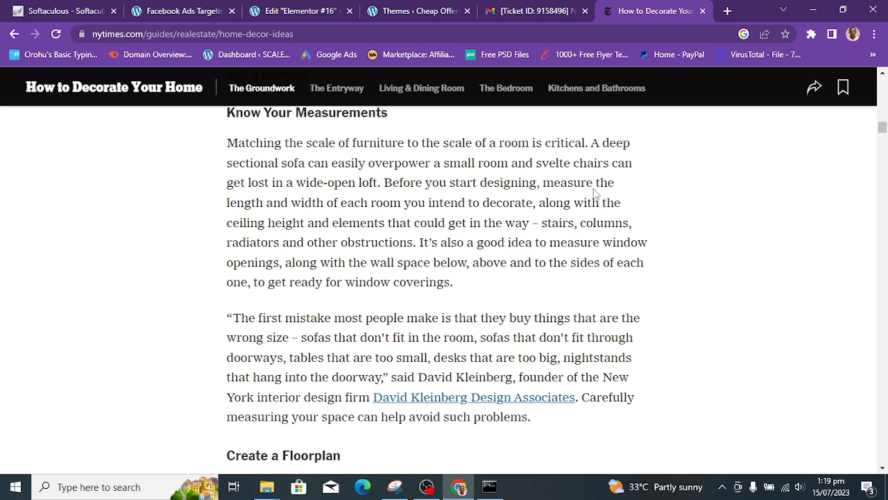
{"action": "left_click", "coordinate": [535, 35]}
{"action": "type", "text": "ho"}
{"action": "key", "text": "BackSpace"}
{"action": "key", "text": "BackSpace"}
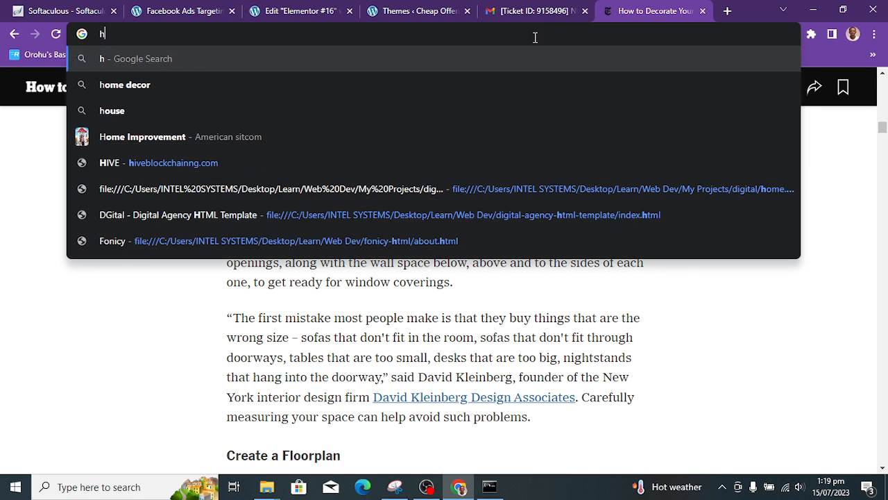
{"action": "key", "text": "BackSpace"}
{"action": "type", "text": "ch"}
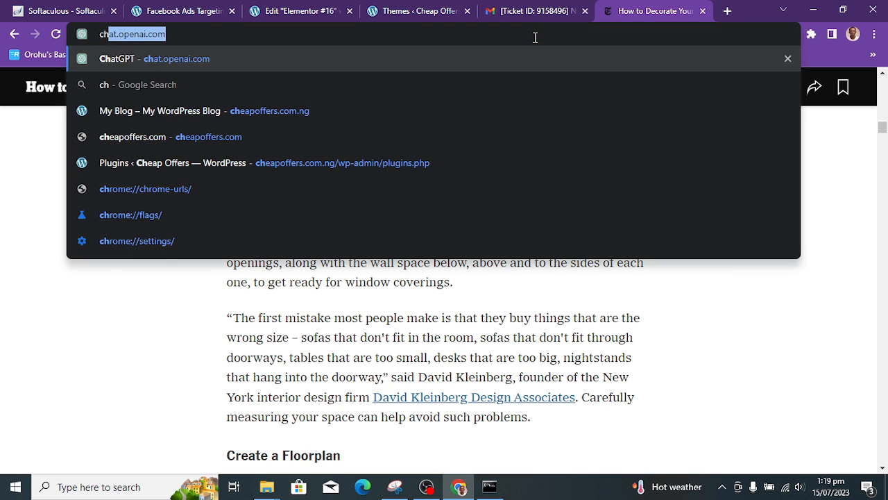
{"action": "type", "text": "e"}
{"action": "key", "text": "Return"}
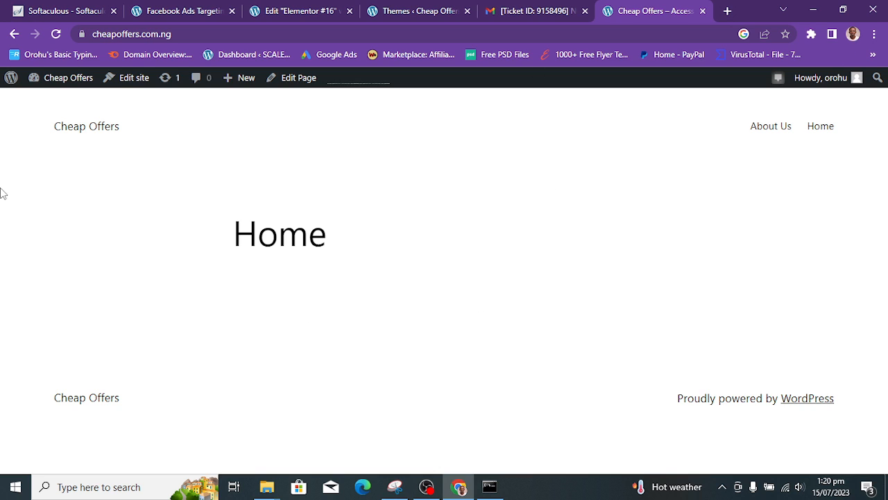
Step: Return to the installed themes page and start adding a new theme
{"action": "left_click", "coordinate": [411, 10]}
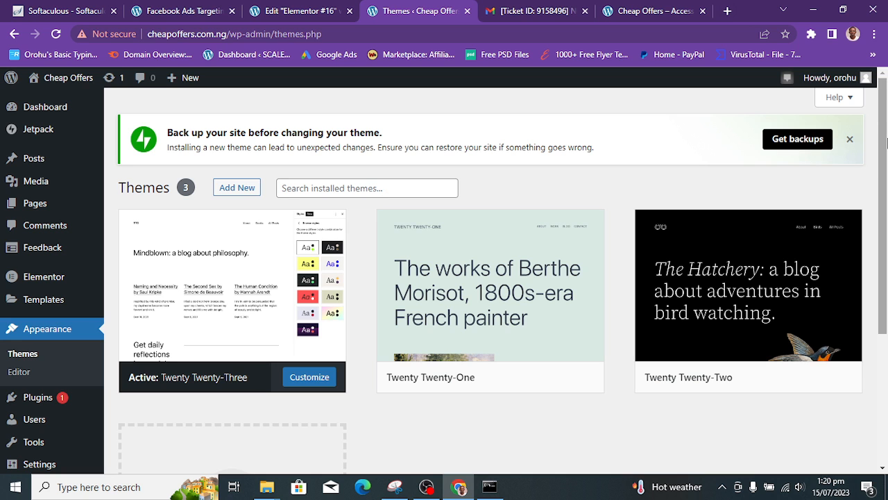
{"action": "mouse_move", "coordinate": [886, 147]}
{"action": "left_mouse_down"}
{"action": "mouse_move", "coordinate": [886, 253]}
{"action": "mouse_move", "coordinate": [886, 147]}
{"action": "left_mouse_up"}
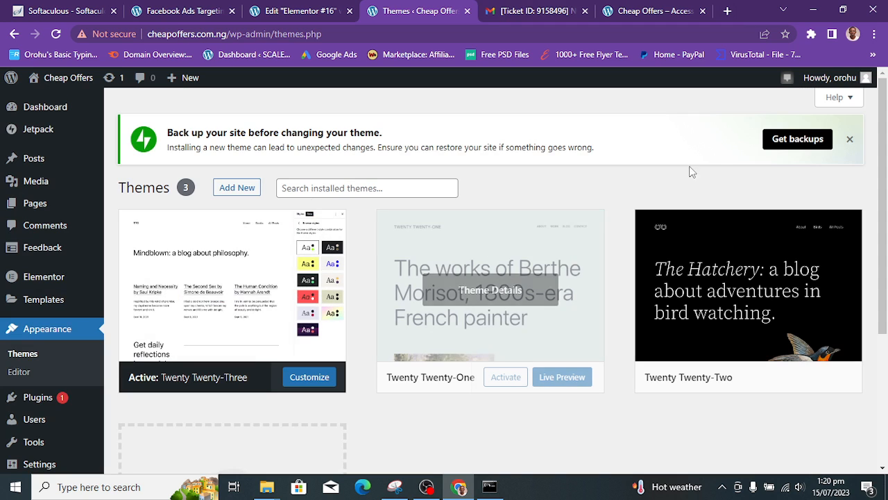
{"action": "left_click", "coordinate": [237, 194]}
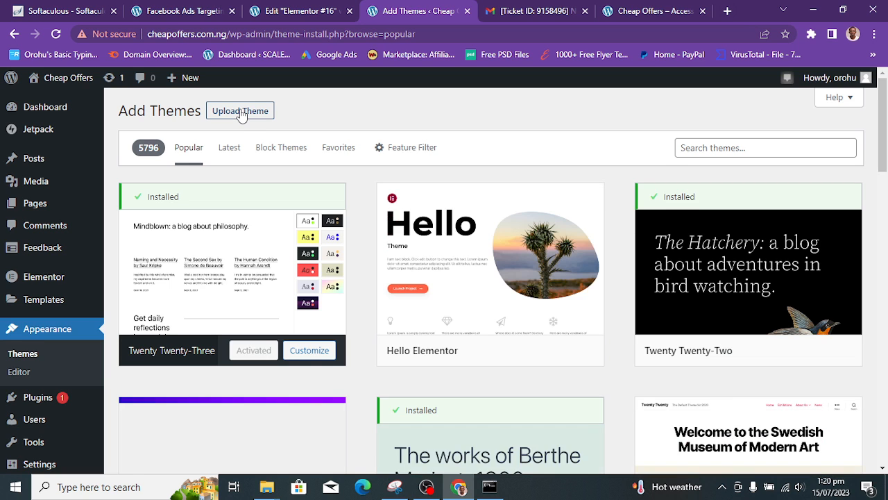
Step: Switch to File Explorer and open the Themes folder in Desktop > My Courses > WebDesign > Bonuses
{"action": "mouse_move", "coordinate": [266, 484]}
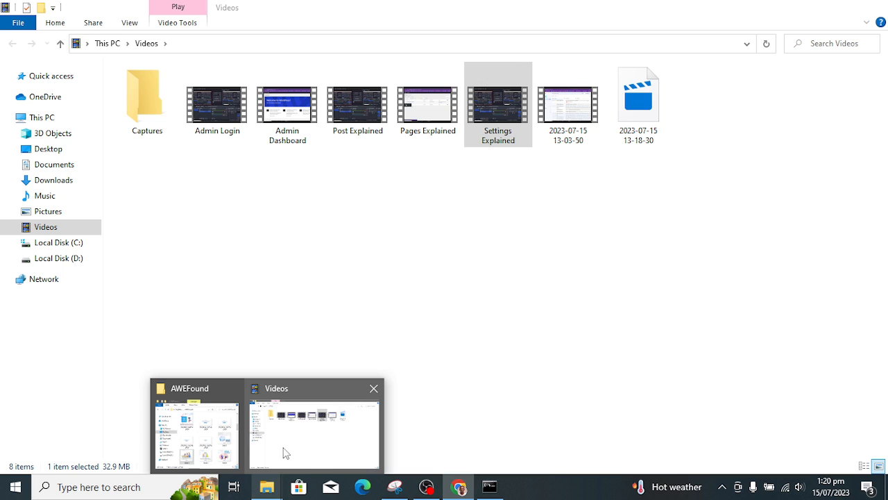
{"action": "left_click", "coordinate": [283, 452]}
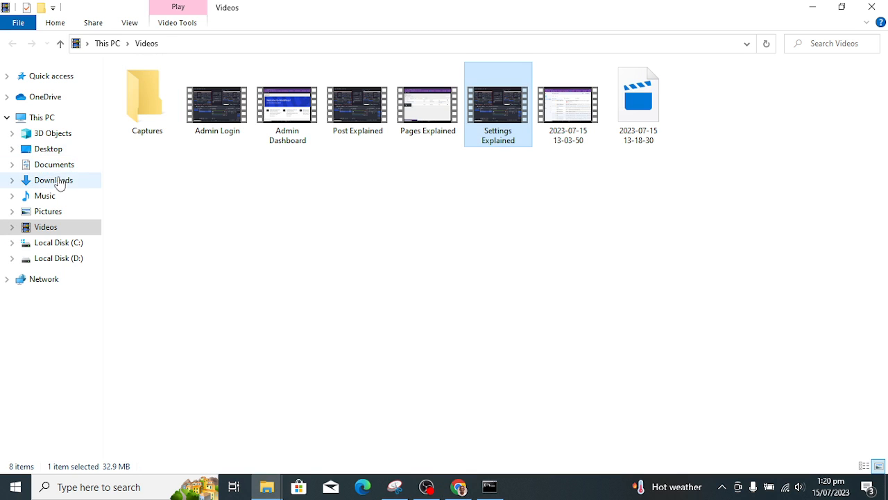
{"action": "left_click", "coordinate": [64, 151]}
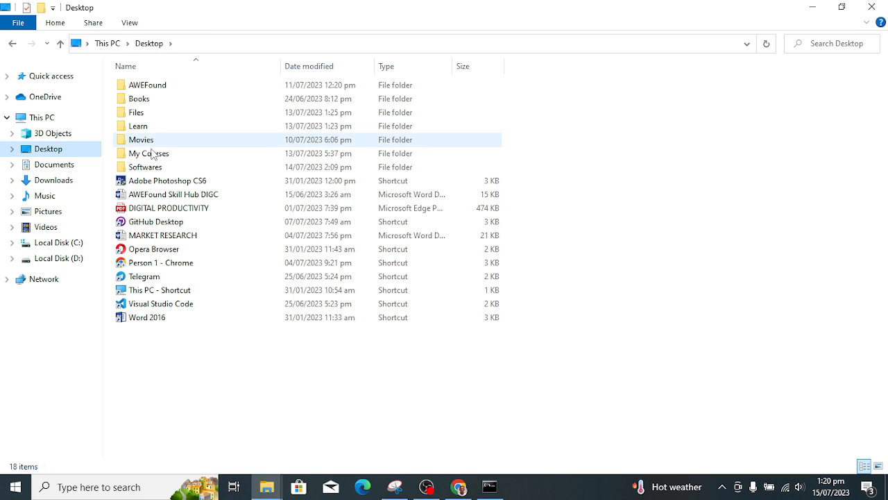
{"action": "double_click", "coordinate": [149, 154]}
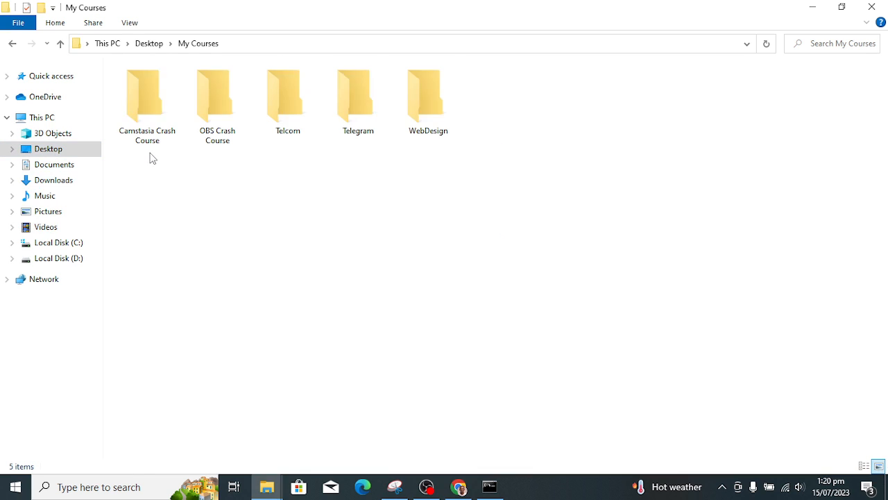
{"action": "double_click", "coordinate": [424, 100]}
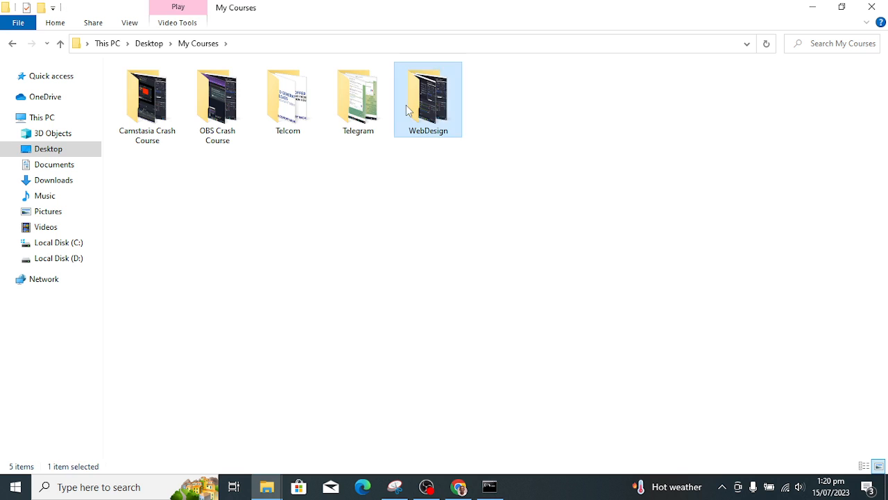
{"action": "left_click", "coordinate": [163, 128]}
{"action": "double_click", "coordinate": [163, 128]}
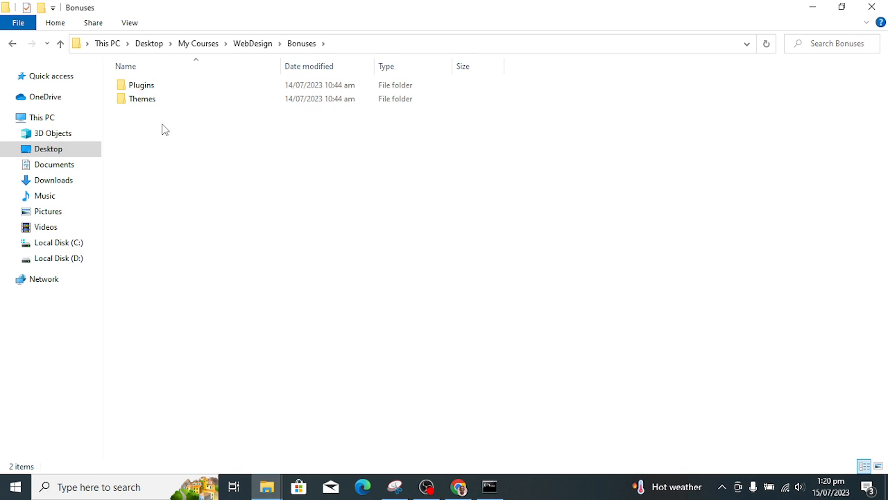
{"action": "double_click", "coordinate": [153, 109]}
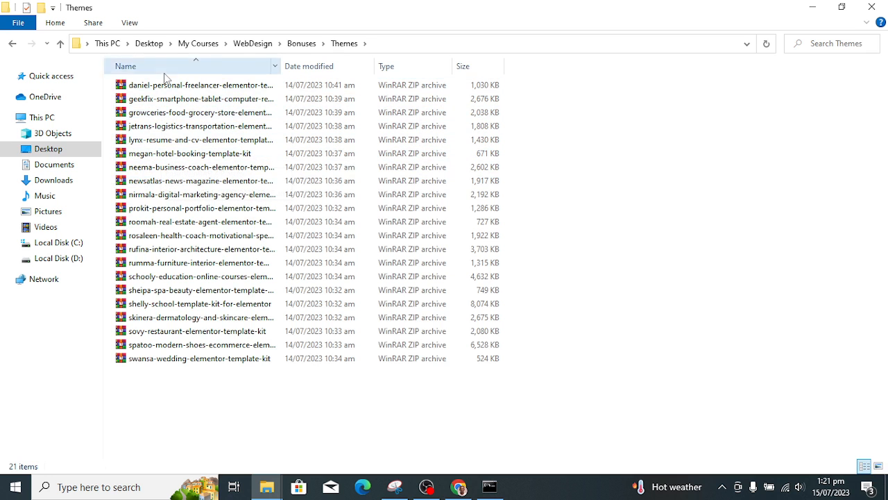
Step: Switch back to Chrome, search Google for themeforest in place of the open mail page, and open the ThemeForest site
{"action": "left_click", "coordinate": [460, 487]}
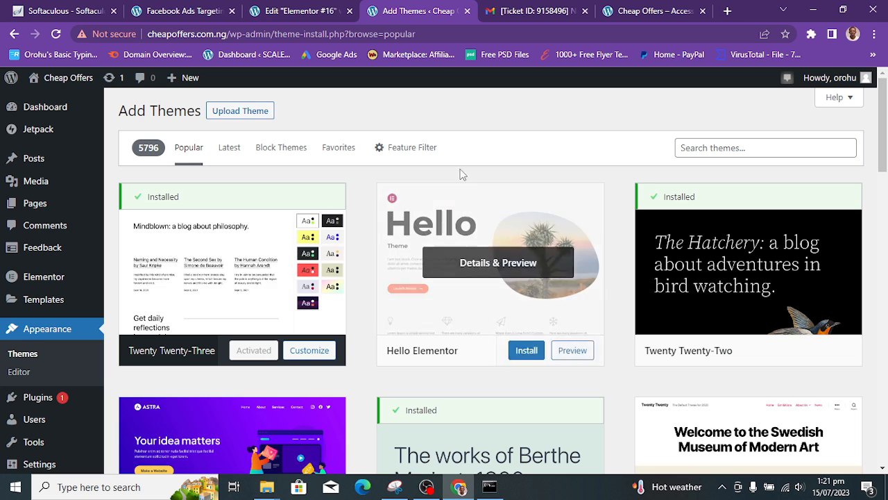
{"action": "left_click_drag", "start_coordinate": [884, 139], "coordinate": [885, 205]}
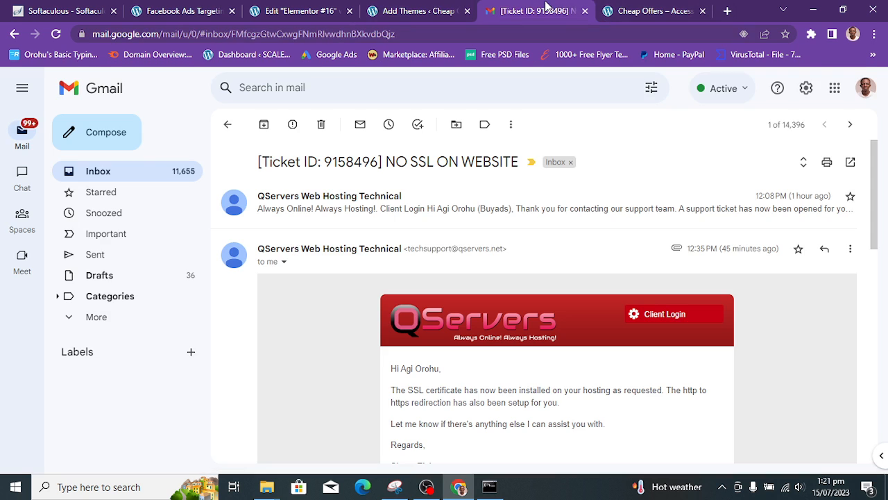
{"action": "left_click", "coordinate": [545, 10]}
{"action": "left_click", "coordinate": [494, 34]}
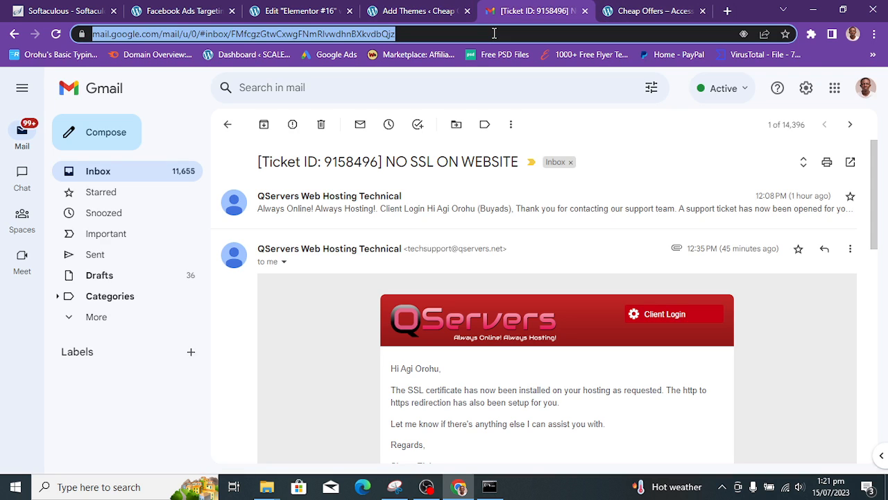
{"action": "type", "text": "theme"}
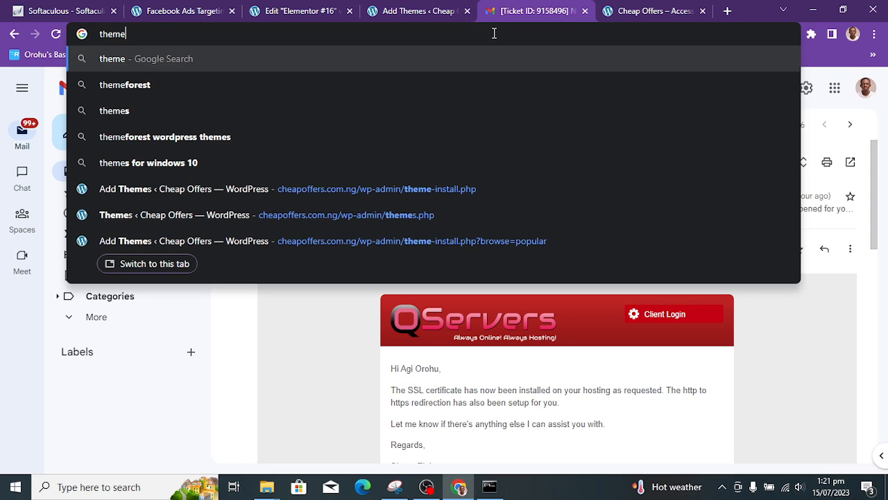
{"action": "left_click", "coordinate": [163, 86]}
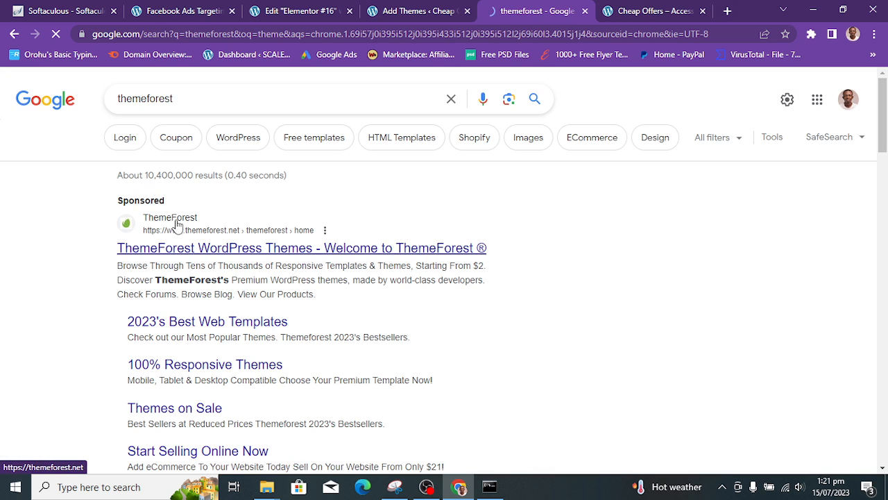
{"action": "left_click", "coordinate": [177, 223]}
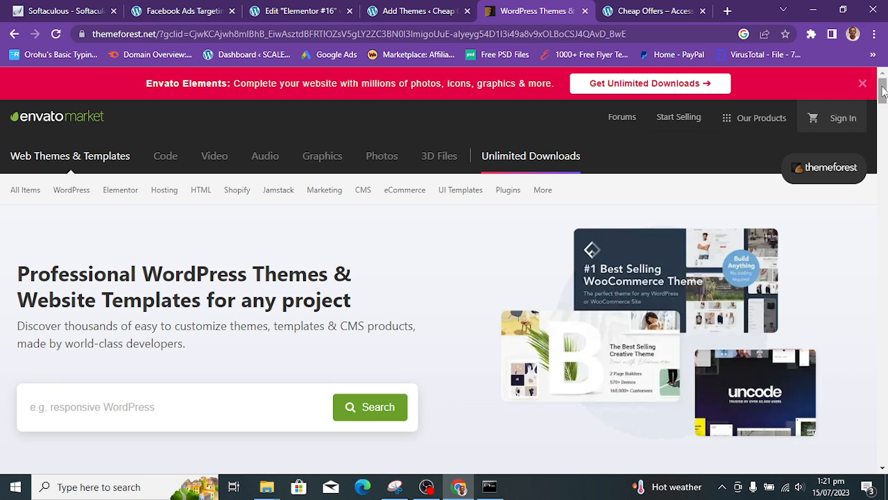
Step: Open ThemeForest's WordPress Themes category
{"action": "left_click_drag", "start_coordinate": [883, 90], "coordinate": [884, 115]}
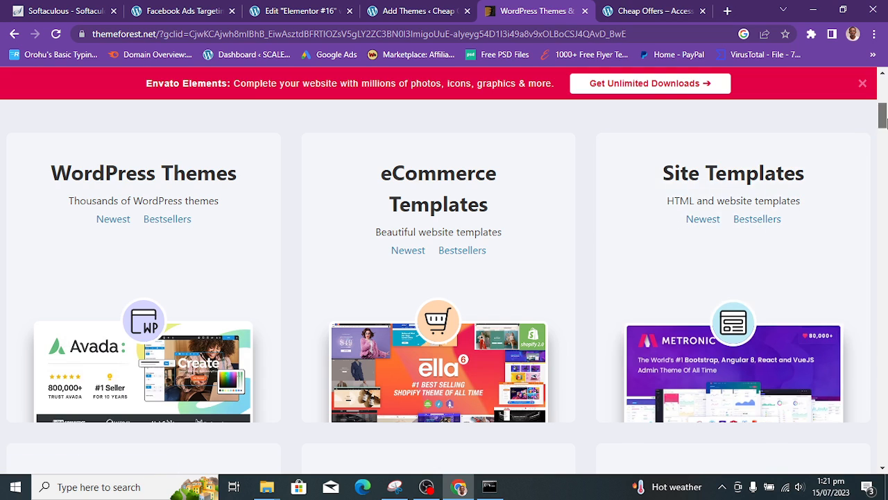
{"action": "mouse_move", "coordinate": [883, 118]}
{"action": "left_mouse_down"}
{"action": "mouse_move", "coordinate": [884, 138]}
{"action": "mouse_move", "coordinate": [886, 98]}
{"action": "mouse_move", "coordinate": [885, 117]}
{"action": "left_mouse_up"}
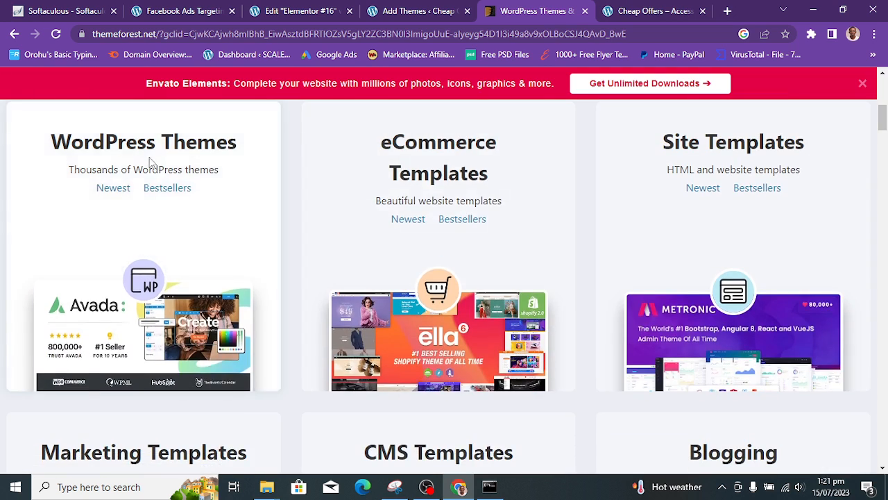
{"action": "left_click", "coordinate": [131, 145]}
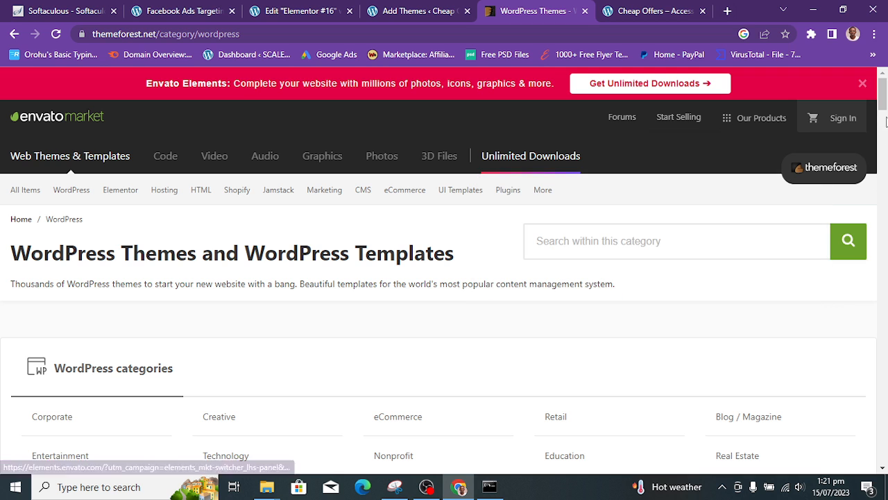
Step: Look through the category's on-sale, weekly bestseller and rising star themes and their prices
{"action": "left_click_drag", "start_coordinate": [883, 101], "coordinate": [883, 133]}
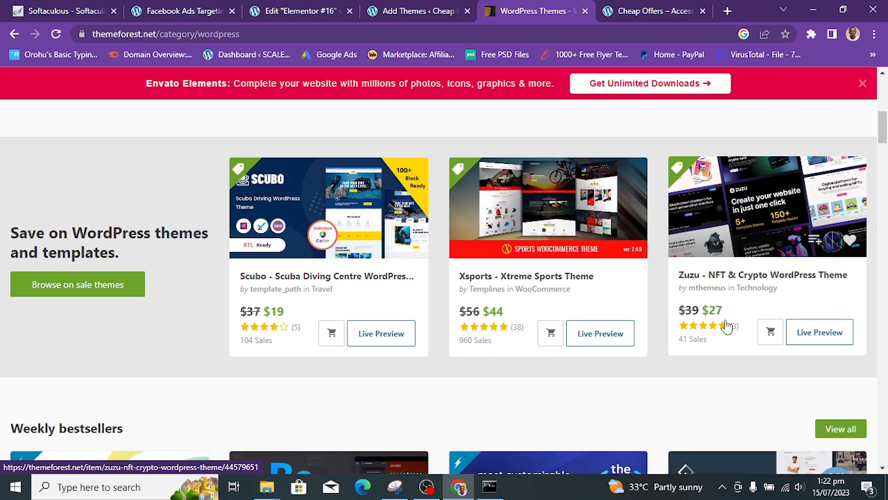
{"action": "left_click_drag", "start_coordinate": [883, 137], "coordinate": [879, 160]}
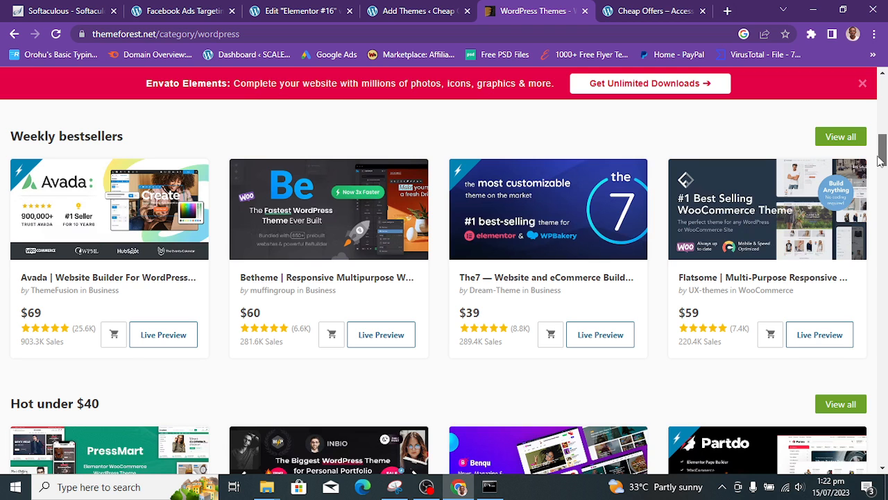
{"action": "left_click_drag", "start_coordinate": [879, 160], "coordinate": [880, 164]}
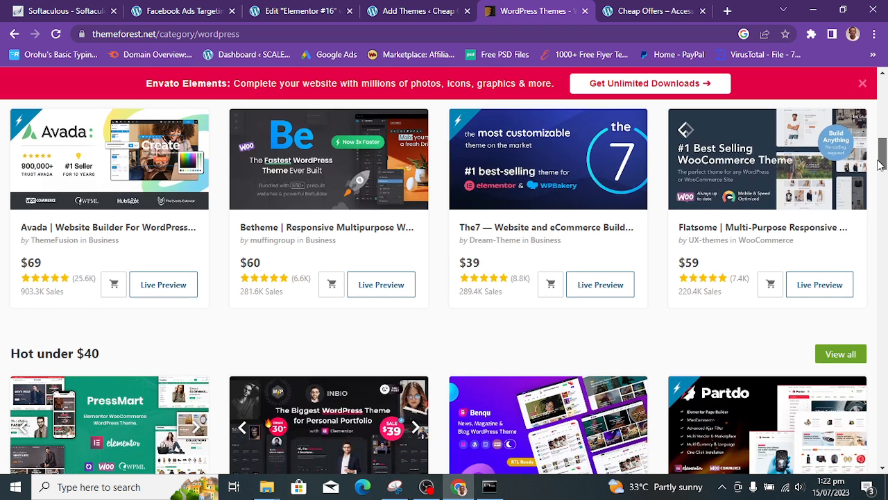
{"action": "left_click_drag", "start_coordinate": [880, 165], "coordinate": [882, 333]}
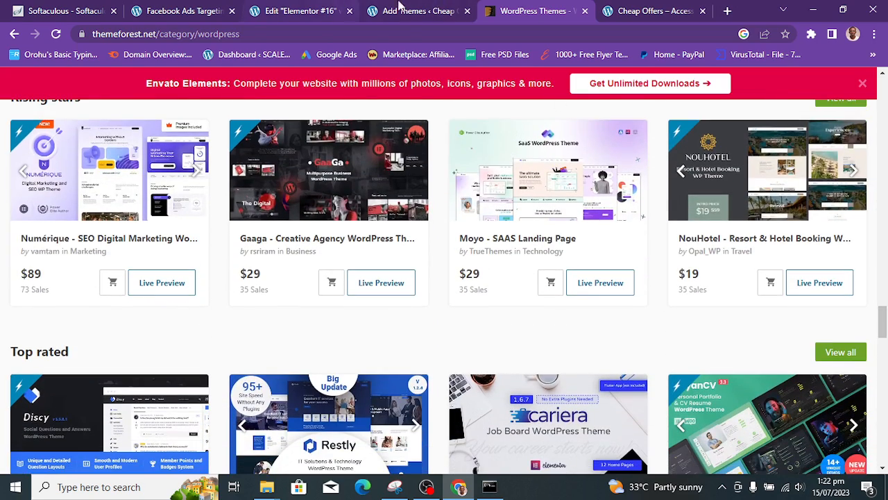
Step: Return to WordPress's Add Themes page and look through the popular themes
{"action": "left_click", "coordinate": [417, 8]}
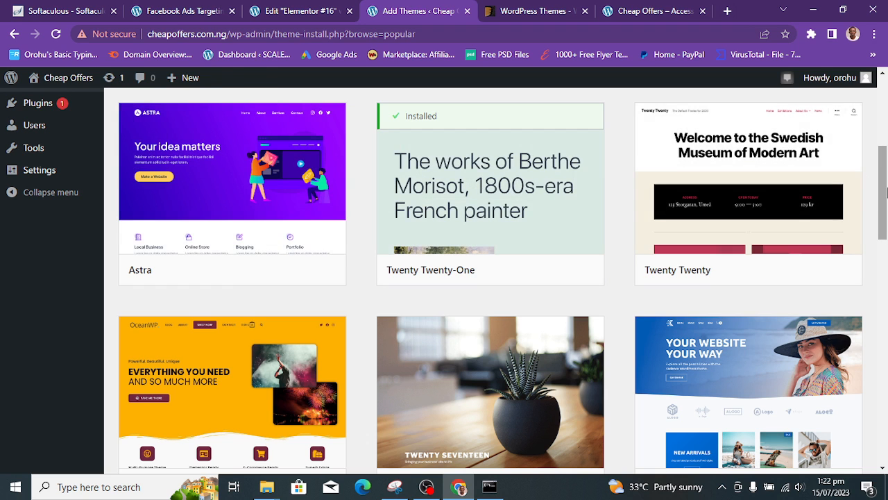
{"action": "scroll", "coordinate": [885, 192], "scroll_direction": "down", "scroll_amount": 6}
{"action": "scroll", "coordinate": [884, 192], "scroll_direction": "up", "scroll_amount": 6}
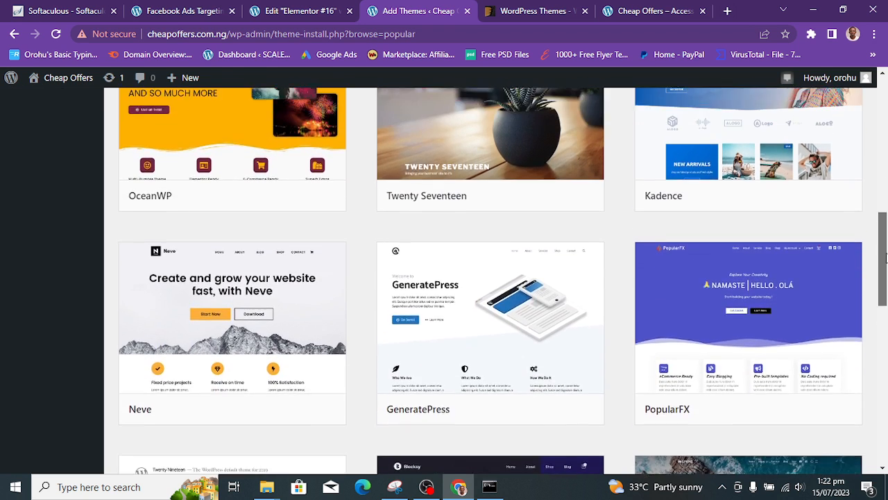
{"action": "scroll", "coordinate": [883, 191], "scroll_direction": "up", "scroll_amount": 1}
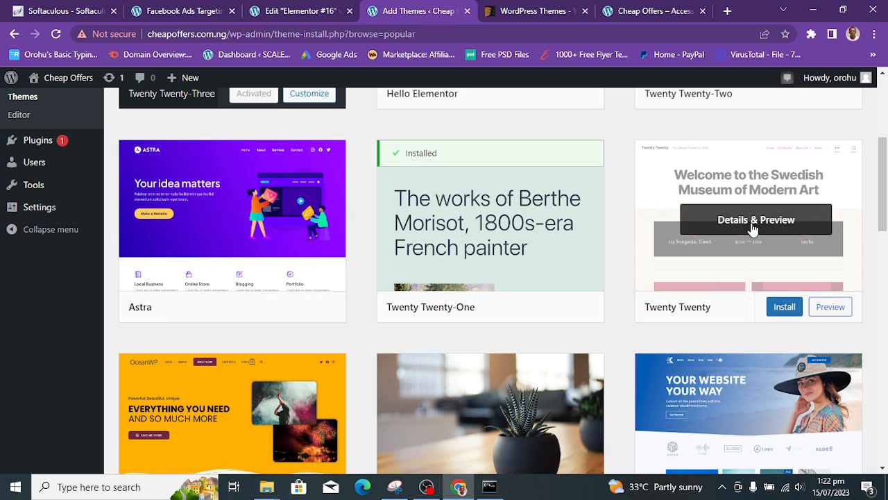
{"action": "left_click_drag", "start_coordinate": [885, 203], "coordinate": [879, 142]}
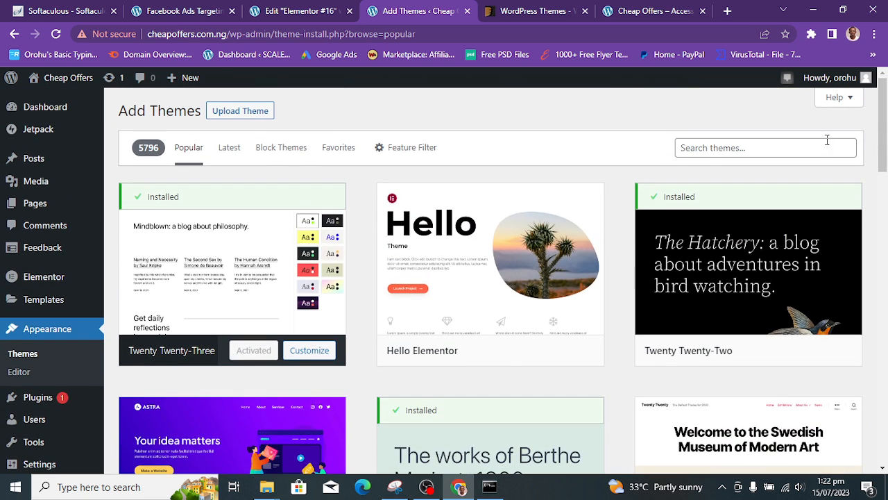
Step: Search the WordPress theme directory for "astra"
{"action": "left_click", "coordinate": [721, 153]}
{"action": "type", "text": "astra"}
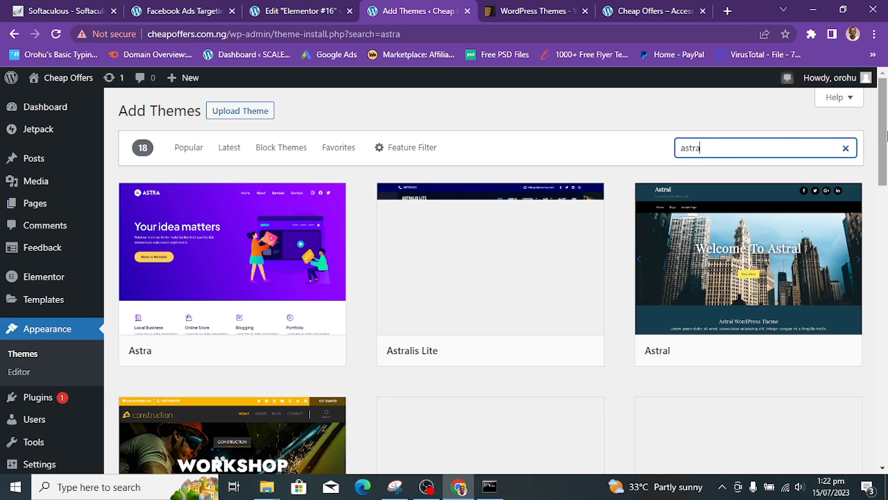
{"action": "mouse_move", "coordinate": [879, 135]}
{"action": "left_mouse_down"}
{"action": "mouse_move", "coordinate": [881, 282]}
{"action": "mouse_move", "coordinate": [881, 151]}
{"action": "left_mouse_up"}
{"action": "mouse_move", "coordinate": [265, 285]}
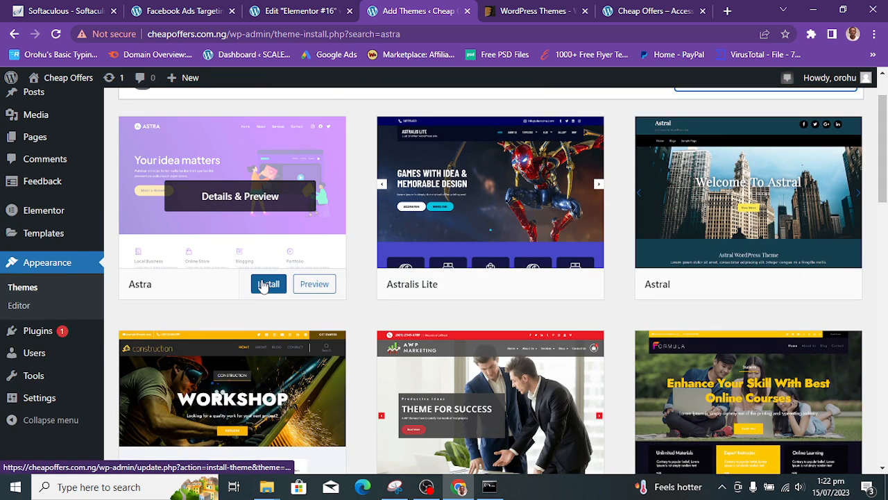
Step: Preview the Astra theme's demo page down to its services section, and close the preview
{"action": "right_click", "coordinate": [310, 284]}
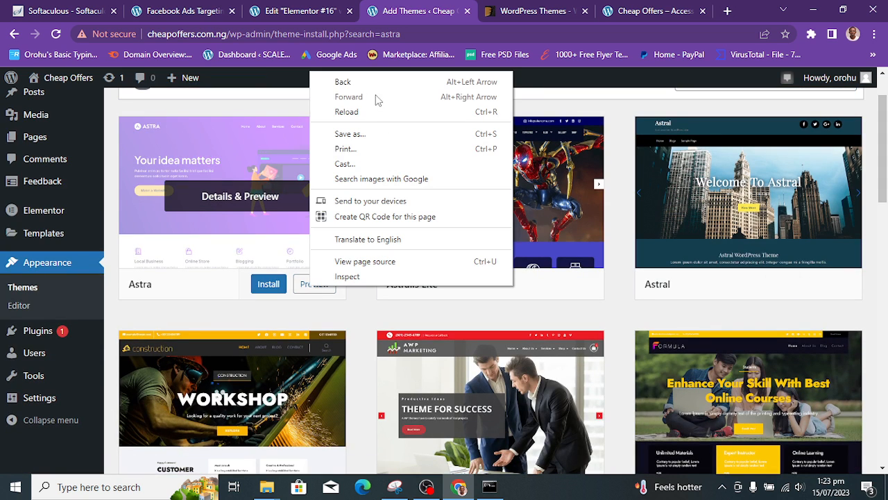
{"action": "left_click", "coordinate": [312, 289]}
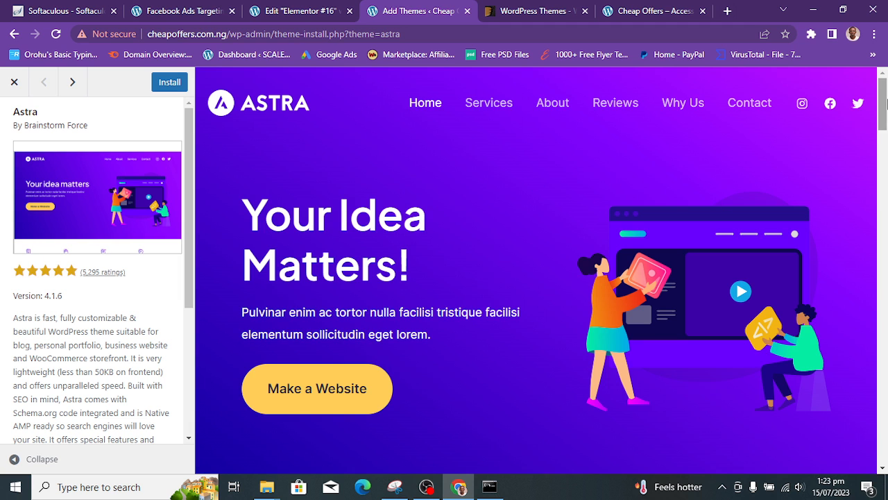
{"action": "left_click_drag", "start_coordinate": [886, 102], "coordinate": [858, 174]}
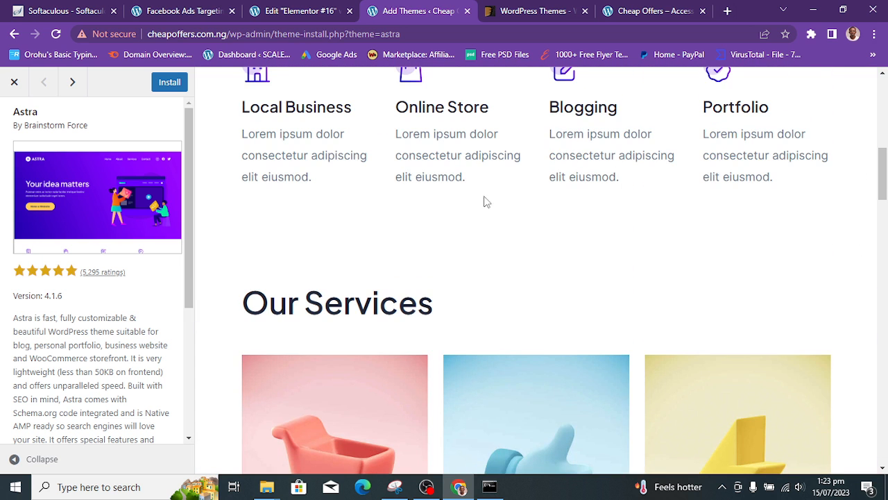
{"action": "left_click", "coordinate": [14, 81]}
Step: Install the Astra theme from the search results
{"action": "mouse_move", "coordinate": [333, 305]}
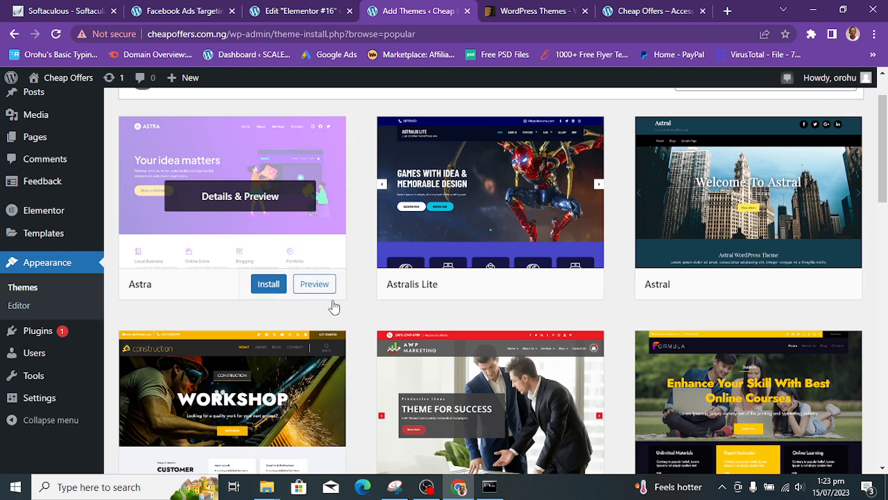
{"action": "left_click", "coordinate": [270, 290]}
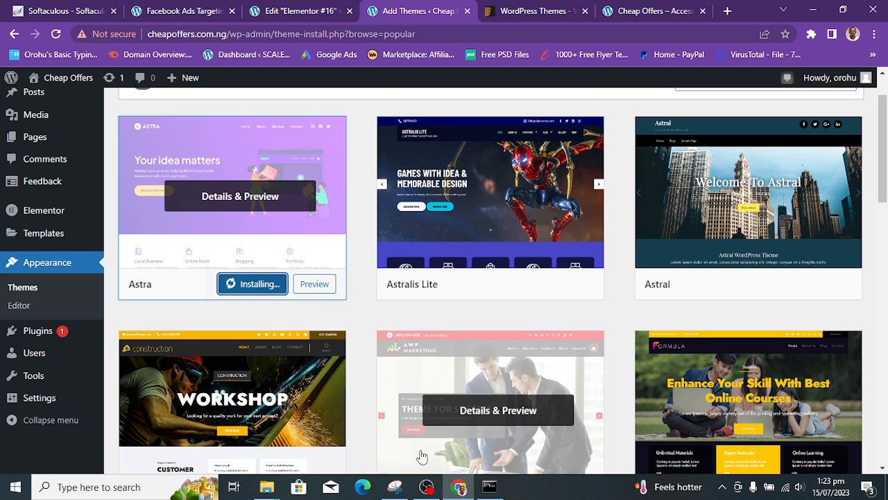
{"action": "left_click", "coordinate": [426, 488]}
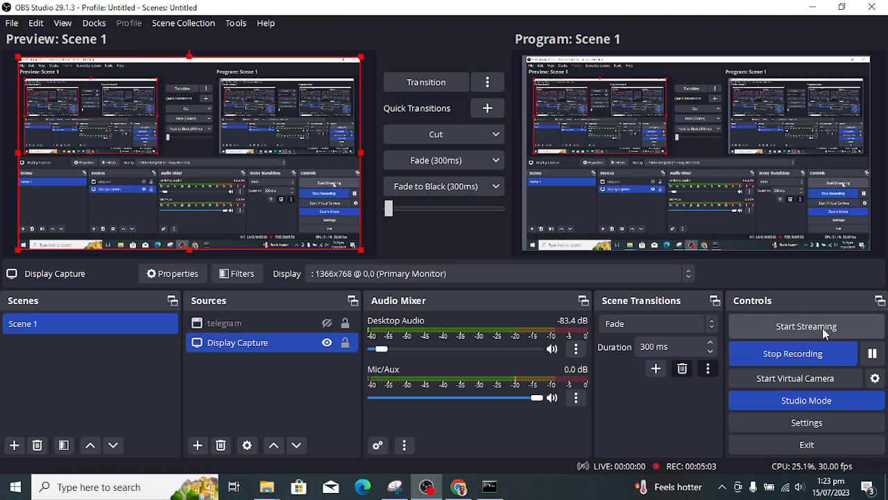
{"action": "left_click", "coordinate": [873, 354]}
{"action": "left_click", "coordinate": [873, 354]}
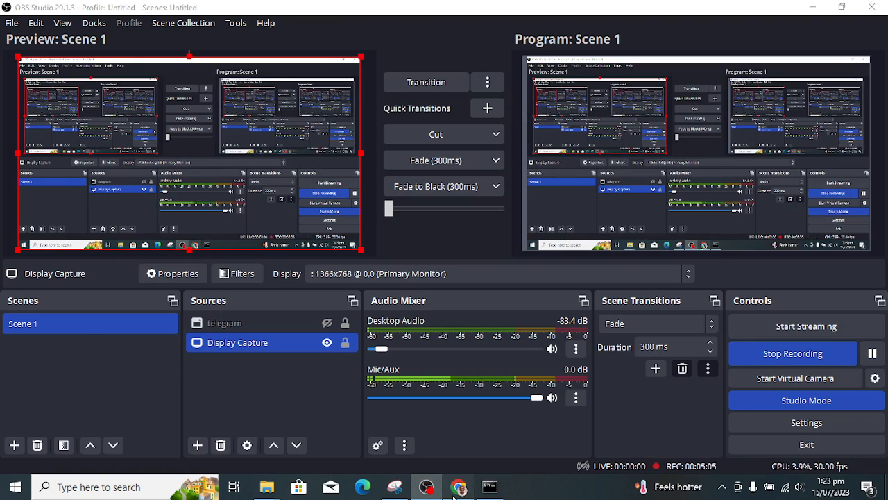
{"action": "left_click", "coordinate": [458, 487]}
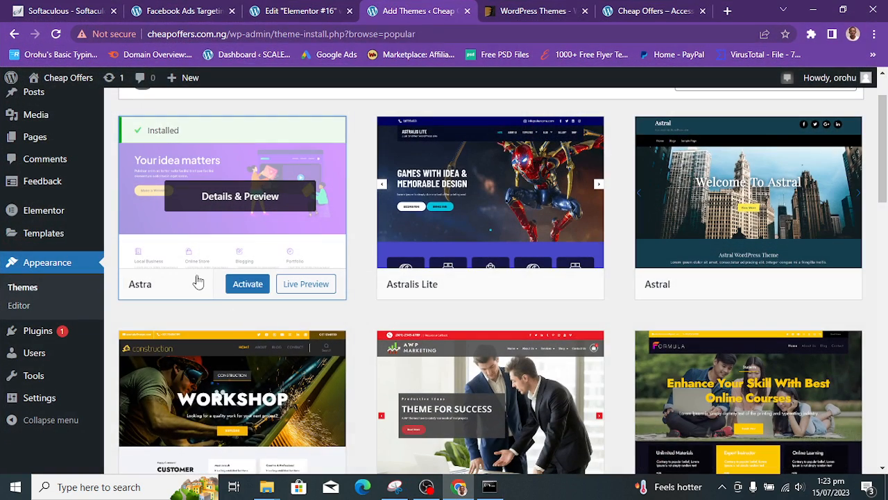
Step: Activate the Astra theme and open the site's Customizer in a separate browser tab
{"action": "left_click", "coordinate": [248, 284]}
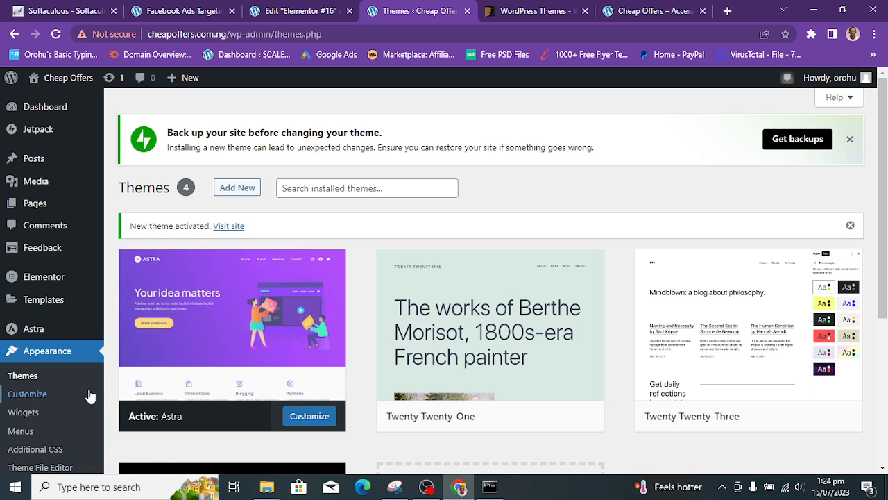
{"action": "right_click", "coordinate": [41, 395]}
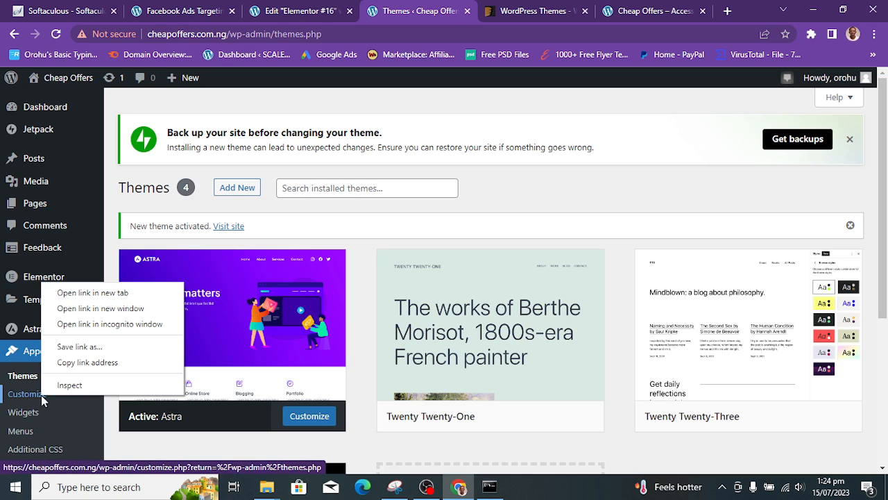
{"action": "left_click", "coordinate": [85, 297]}
{"action": "left_click", "coordinate": [450, 8]}
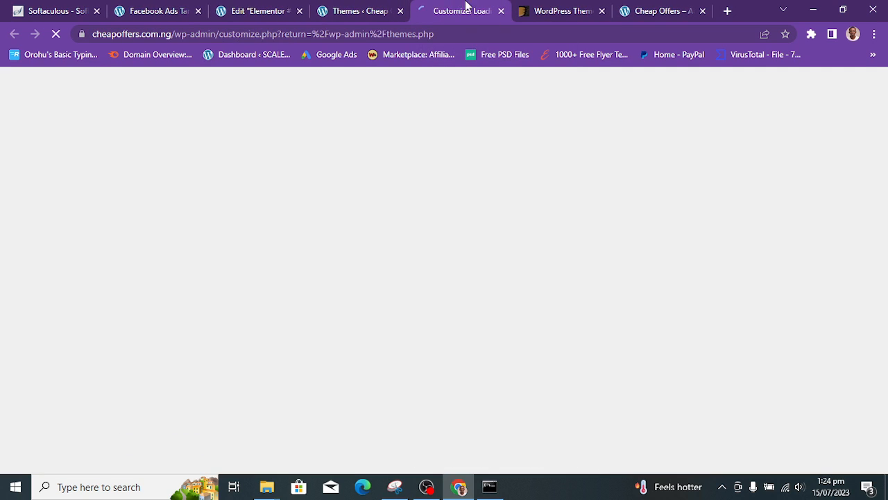
Step: Reload the live Cheap Offers home page to check its look under Astra, and return to the Customizer
{"action": "left_click", "coordinate": [650, 6]}
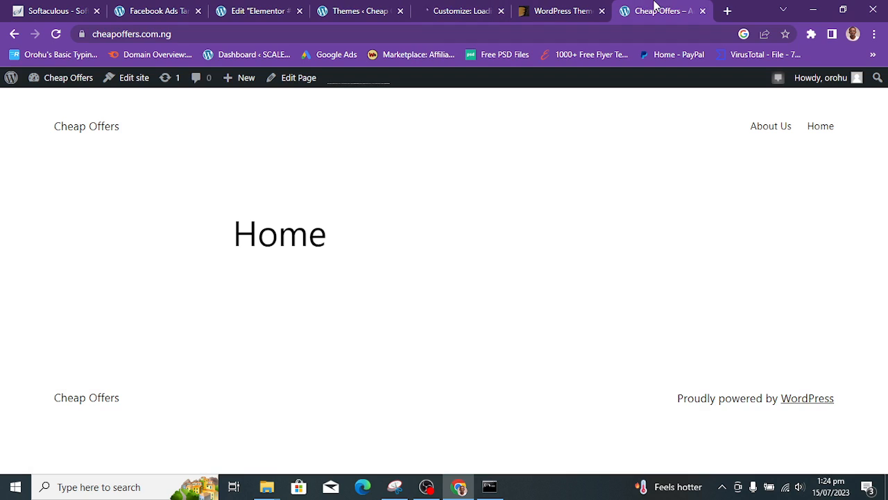
{"action": "left_click", "coordinate": [57, 35]}
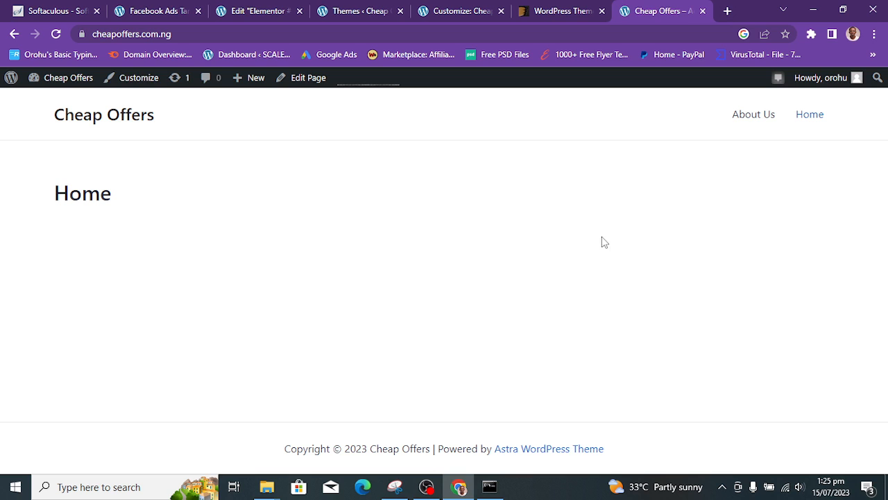
{"action": "left_click", "coordinate": [551, 5]}
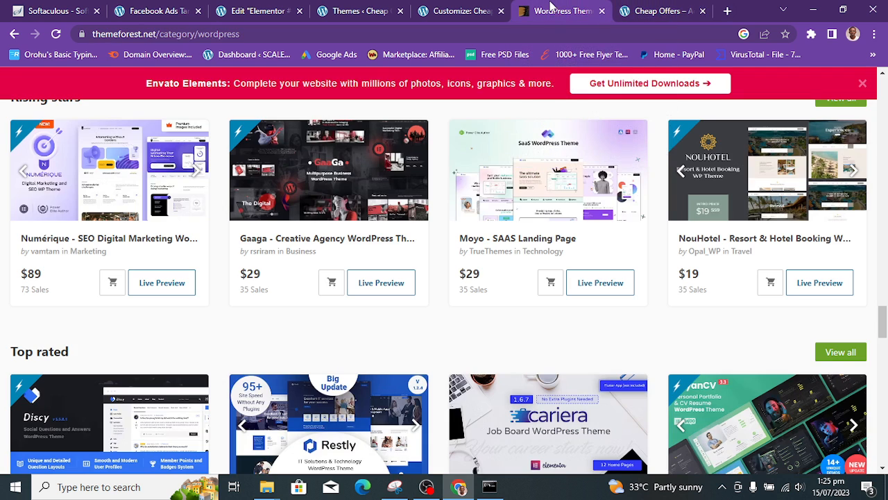
{"action": "left_click", "coordinate": [464, 9]}
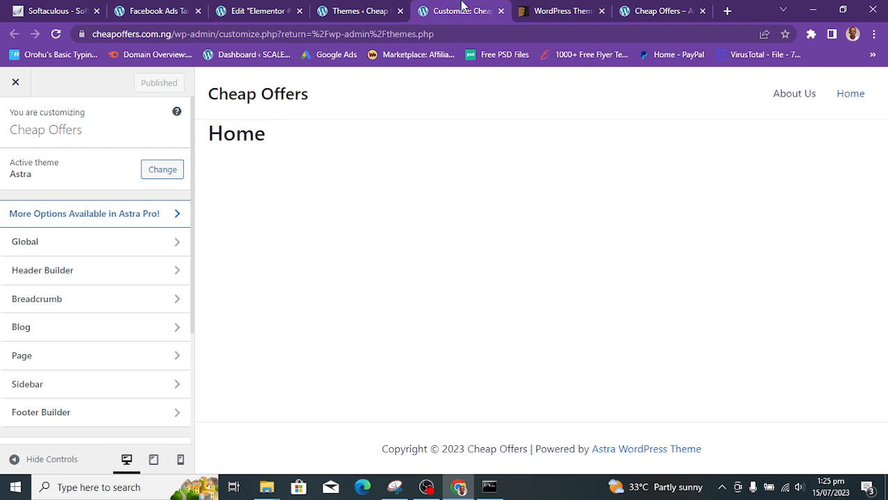
{"action": "left_click", "coordinate": [358, 7]}
{"action": "left_click", "coordinate": [450, 9]}
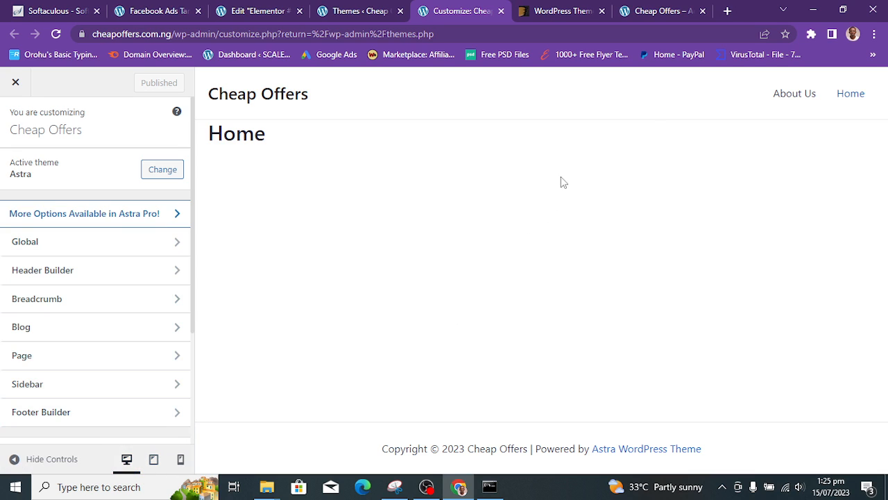
Step: Preview the site in tablet and mobile sizes, expand and collapse the mobile navigation menu, and return to the desktop preview
{"action": "left_click", "coordinate": [154, 461]}
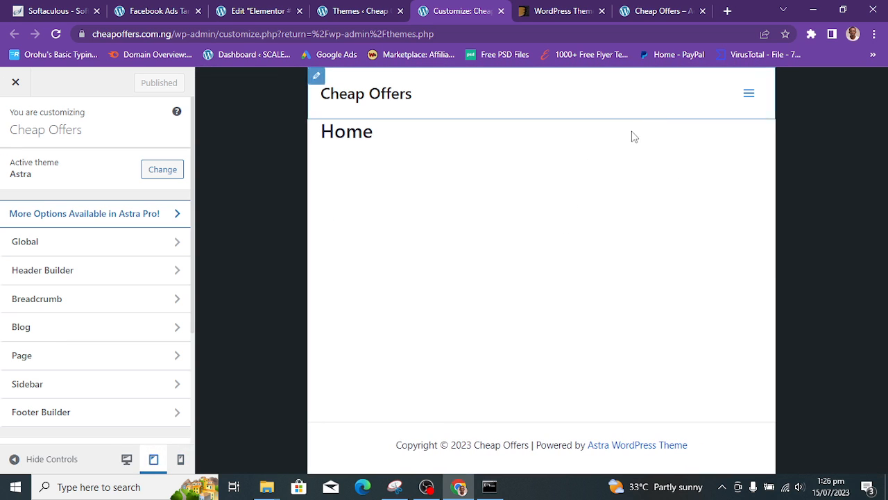
{"action": "left_click", "coordinate": [180, 459]}
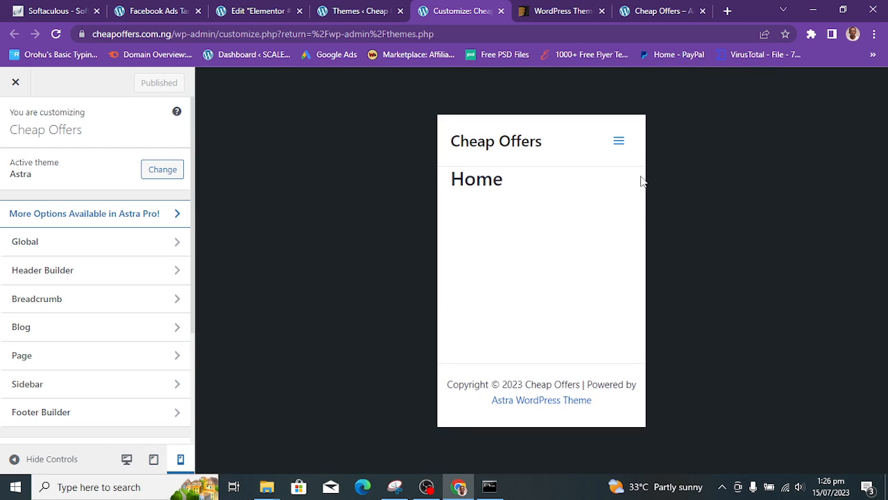
{"action": "left_click", "coordinate": [621, 147]}
{"action": "left_click", "coordinate": [622, 149]}
{"action": "left_click", "coordinate": [623, 149]}
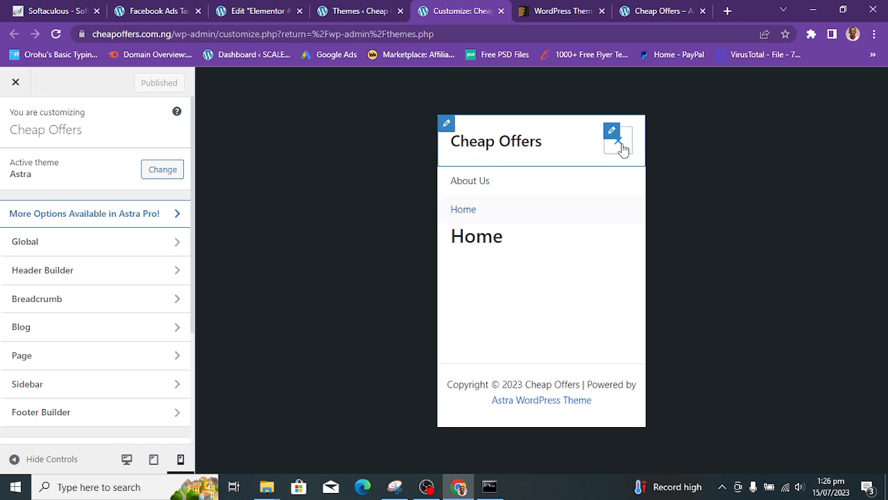
{"action": "left_click", "coordinate": [620, 148]}
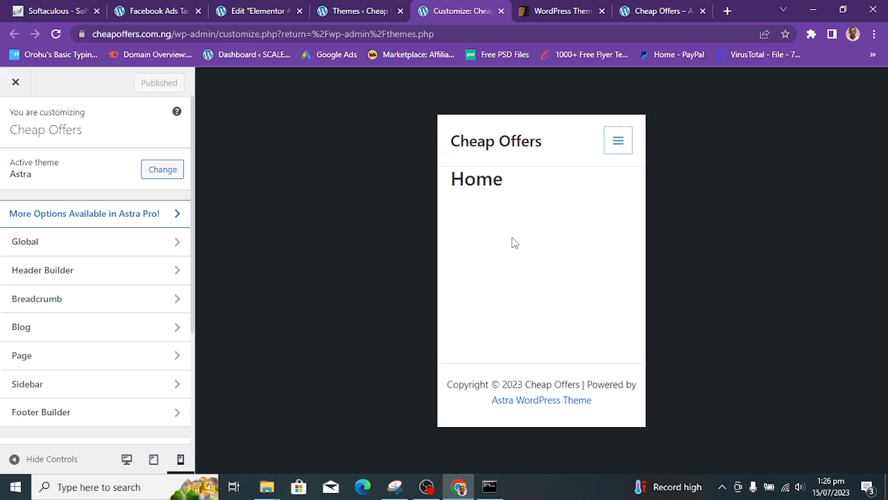
{"action": "left_click", "coordinate": [126, 458]}
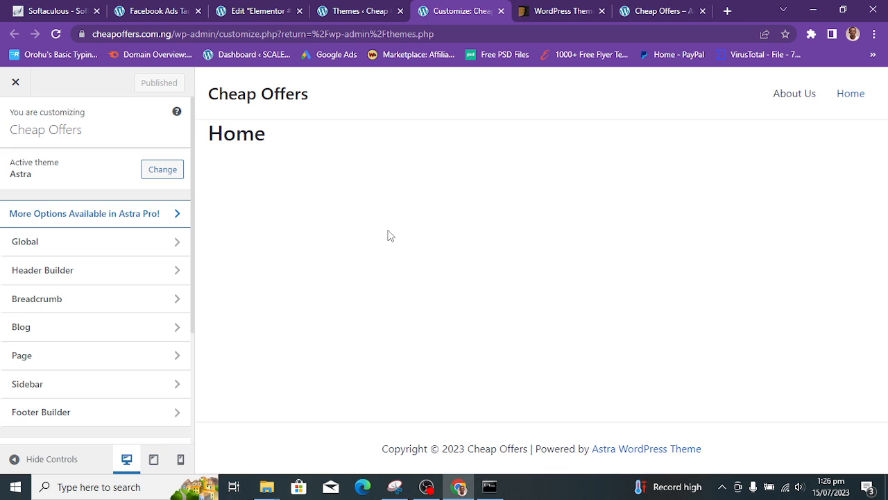
Step: Look through the global Typography settings, covering the presets, base font and heading fonts, and return to the Global options
{"action": "left_click", "coordinate": [55, 247]}
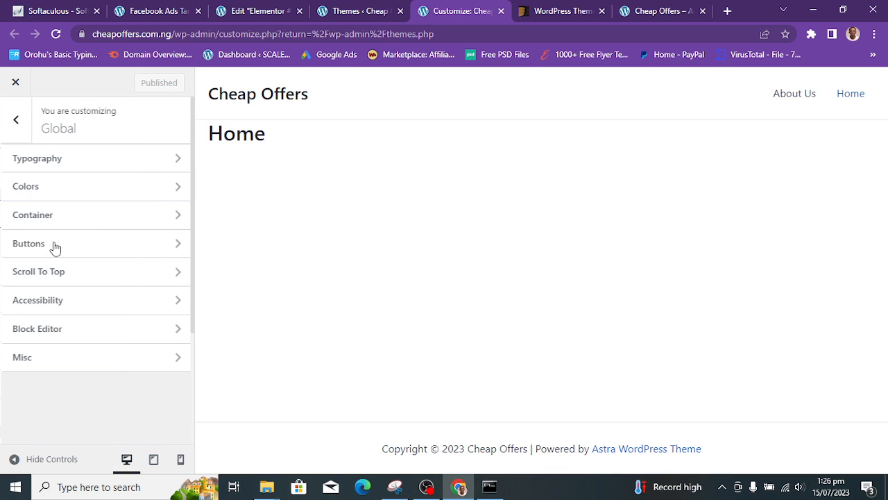
{"action": "left_click", "coordinate": [86, 170]}
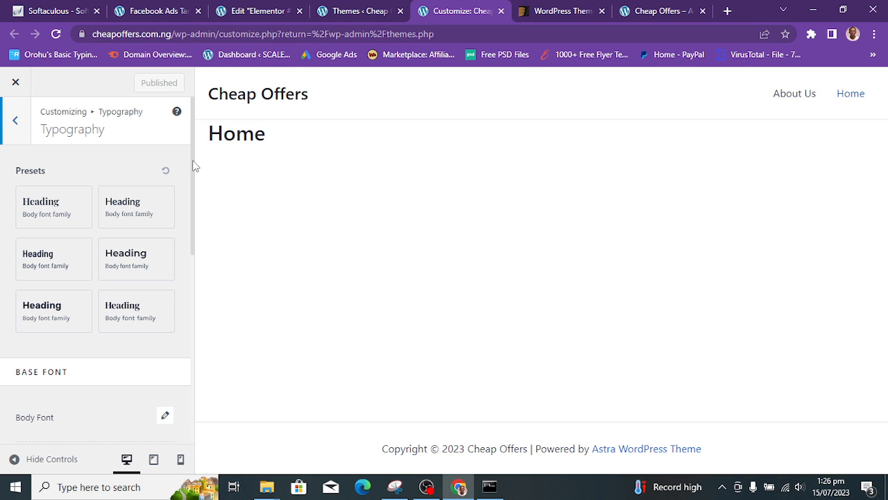
{"action": "left_click_drag", "start_coordinate": [194, 166], "coordinate": [198, 271]}
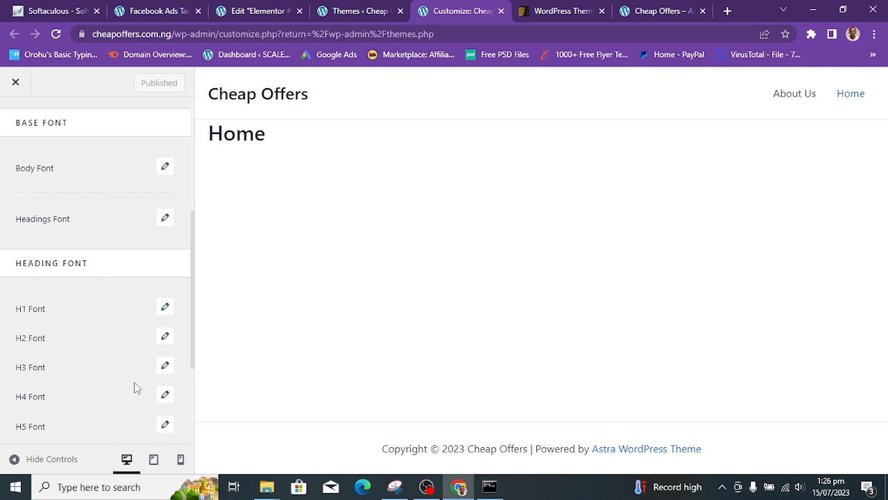
{"action": "left_click_drag", "start_coordinate": [194, 314], "coordinate": [234, 192]}
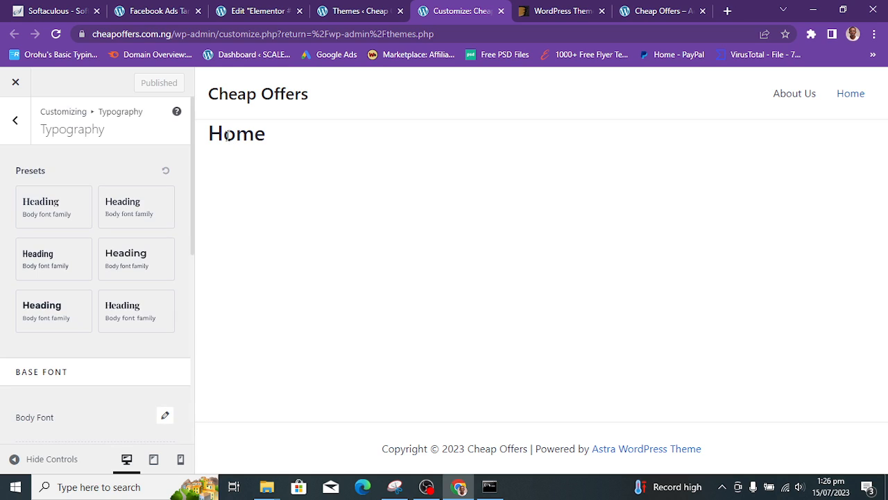
{"action": "left_click", "coordinate": [13, 125]}
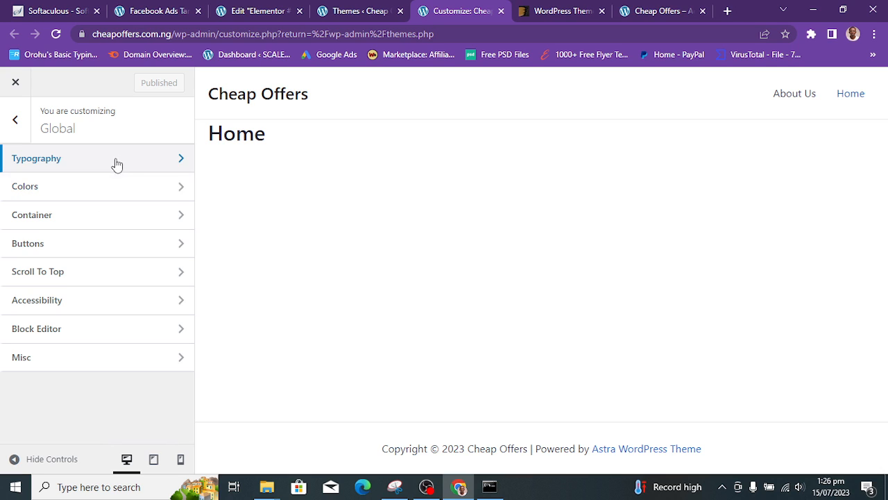
Step: Look through the global Colors settings, covering the palette, theme colors and surface colors, and return to the Global options
{"action": "left_click", "coordinate": [107, 190]}
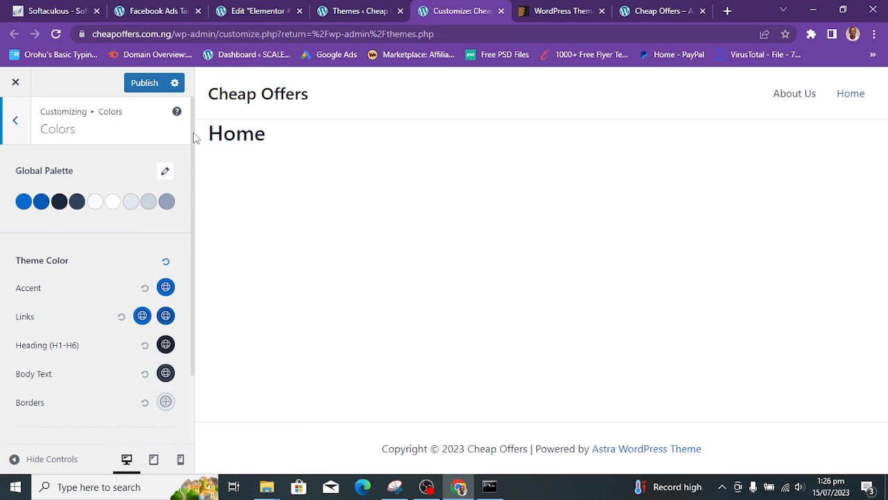
{"action": "scroll", "coordinate": [191, 145], "scroll_direction": "down", "scroll_amount": 2}
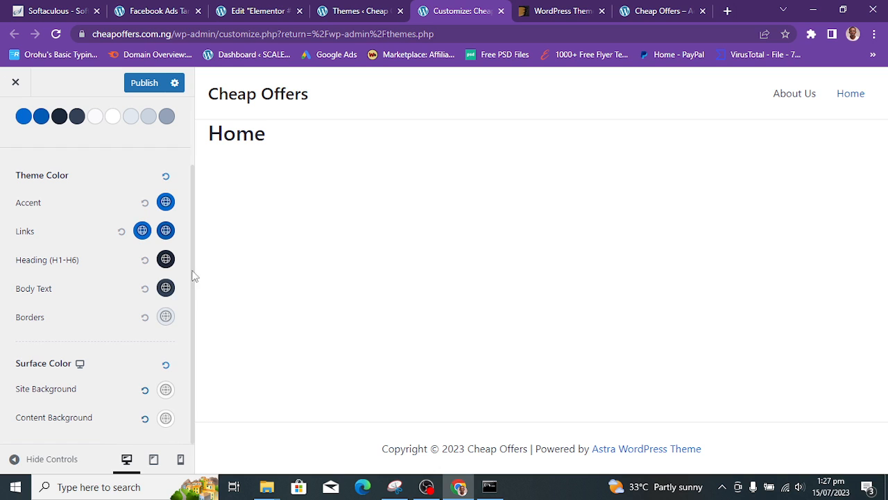
{"action": "left_click_drag", "start_coordinate": [194, 182], "coordinate": [196, 109]}
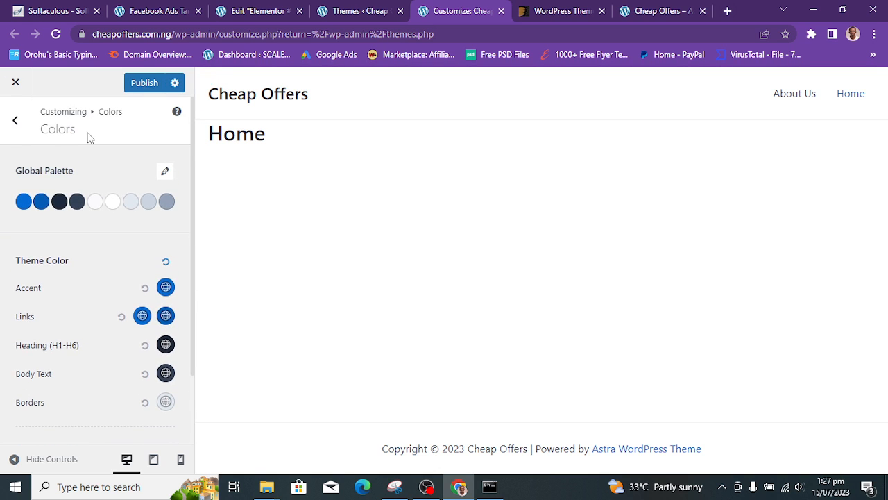
{"action": "left_click", "coordinate": [17, 121]}
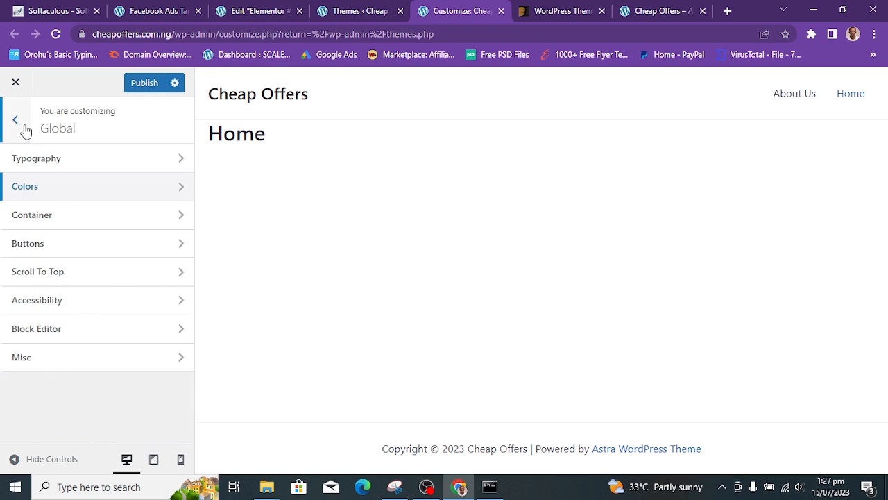
Step: Look at the global Container layout and width settings, and return to the Global options
{"action": "left_click", "coordinate": [111, 221]}
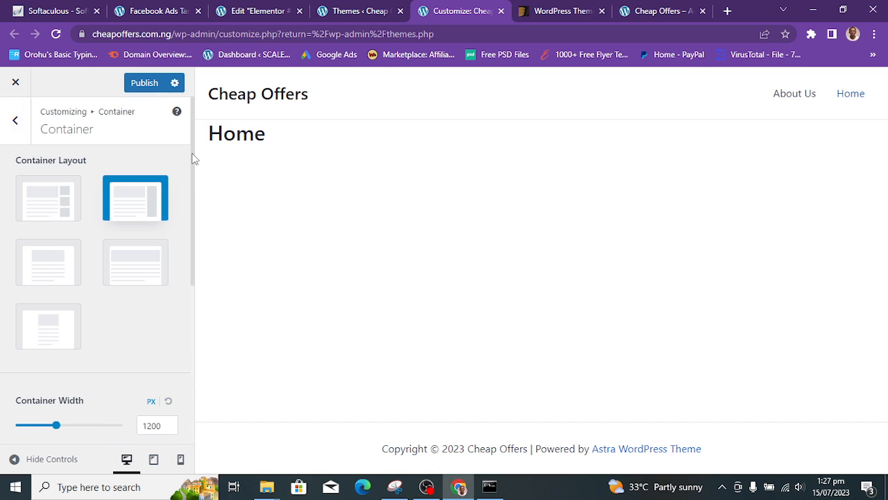
{"action": "left_click_drag", "start_coordinate": [193, 159], "coordinate": [218, 151]}
{"action": "left_click", "coordinate": [25, 132]}
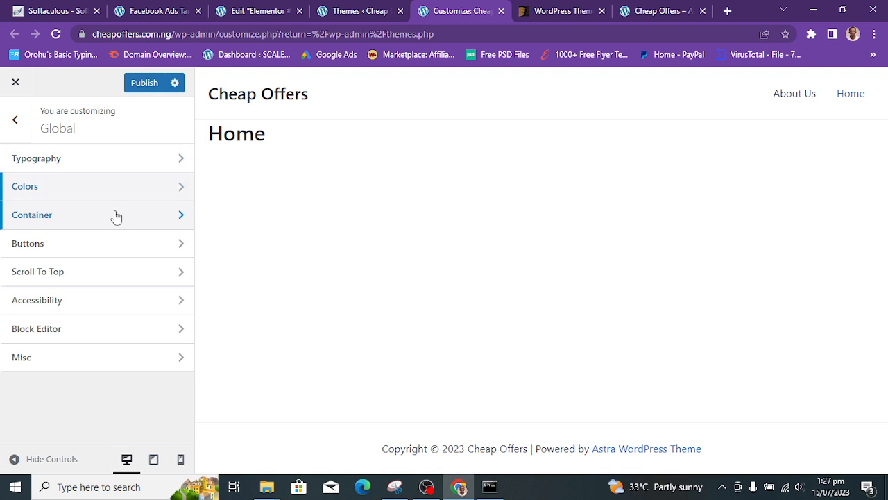
Step: In the global Buttons settings, set the normal text color to the palette's darker blue and the hover text color to red
{"action": "left_click", "coordinate": [109, 254]}
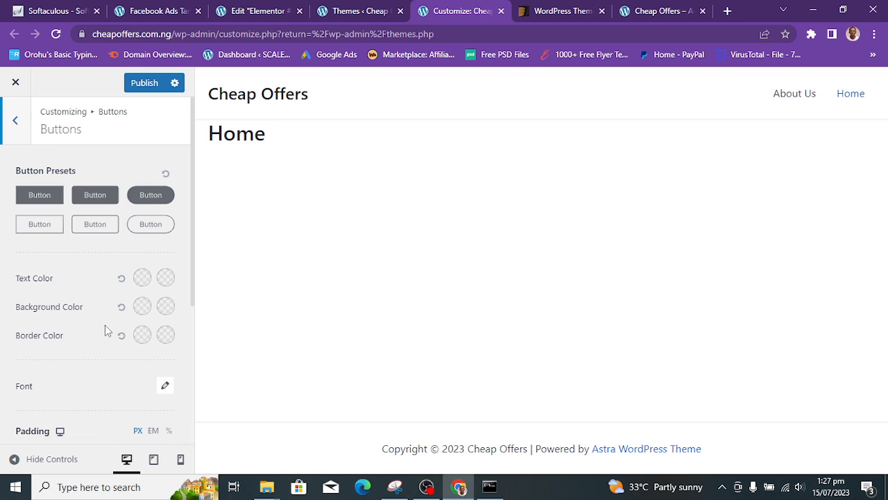
{"action": "left_click", "coordinate": [145, 280]}
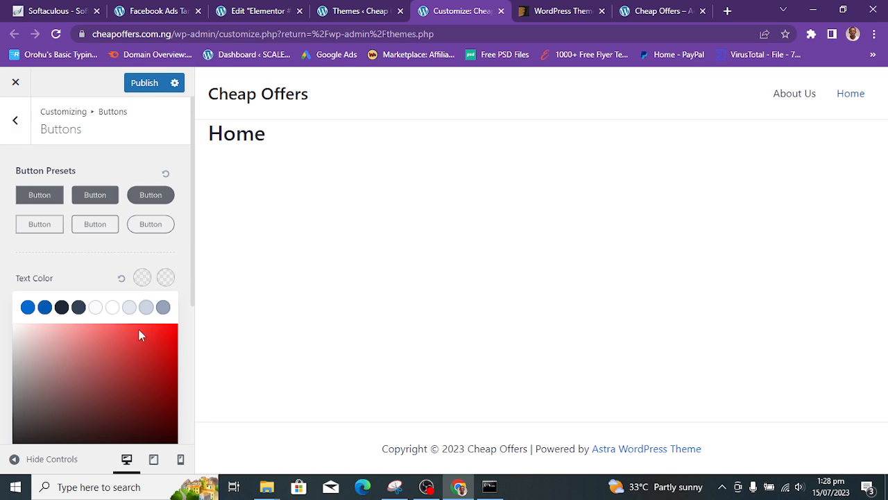
{"action": "left_click", "coordinate": [44, 307]}
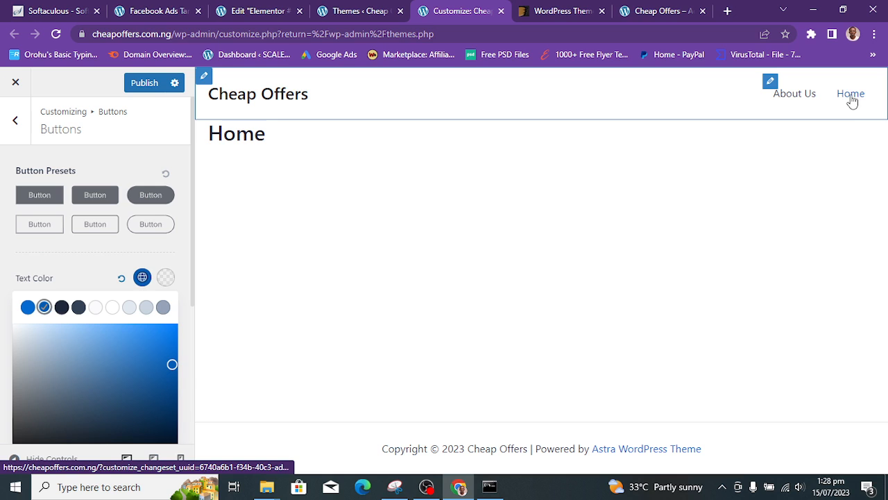
{"action": "left_click", "coordinate": [166, 279]}
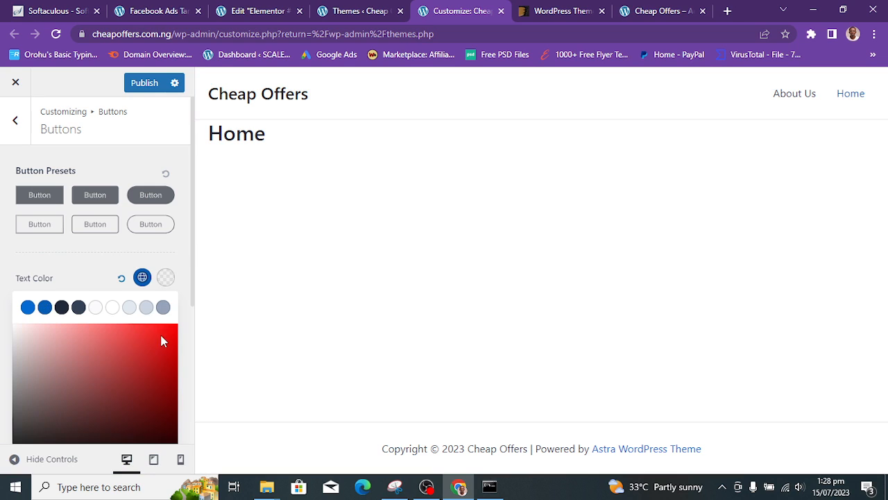
{"action": "left_click_drag", "start_coordinate": [163, 340], "coordinate": [179, 303]}
{"action": "left_click", "coordinate": [184, 302]}
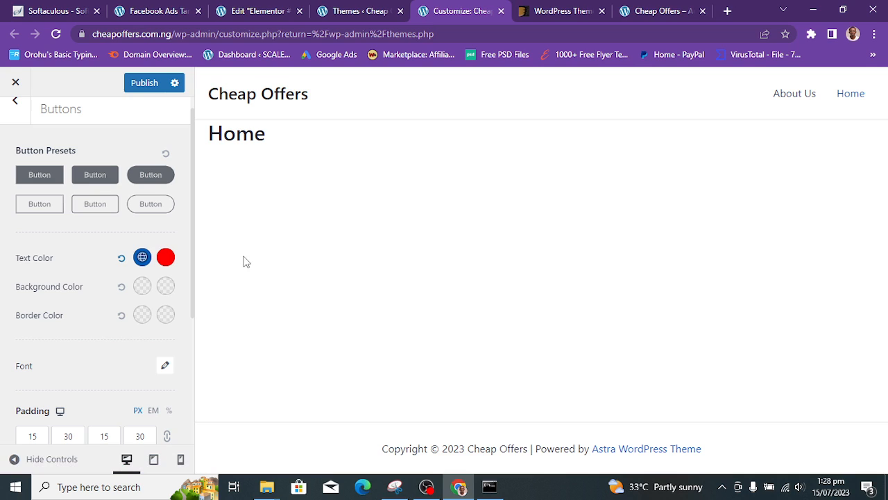
Step: Set the button background color to the palette's near-black navy for the normal state and white for hover
{"action": "left_click", "coordinate": [142, 286]}
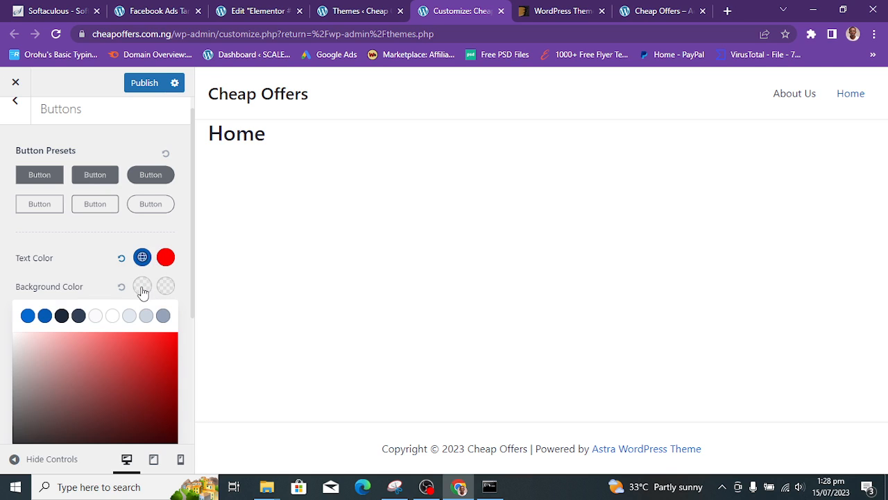
{"action": "left_click", "coordinate": [62, 318]}
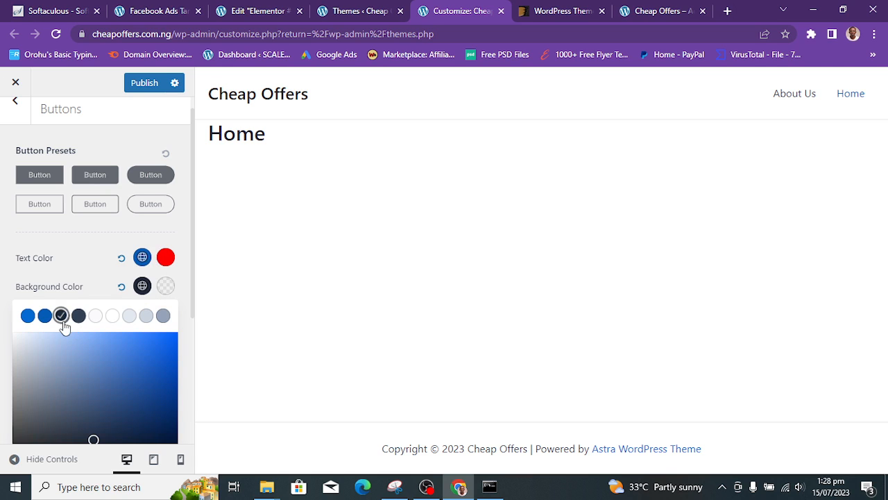
{"action": "left_click", "coordinate": [167, 287]}
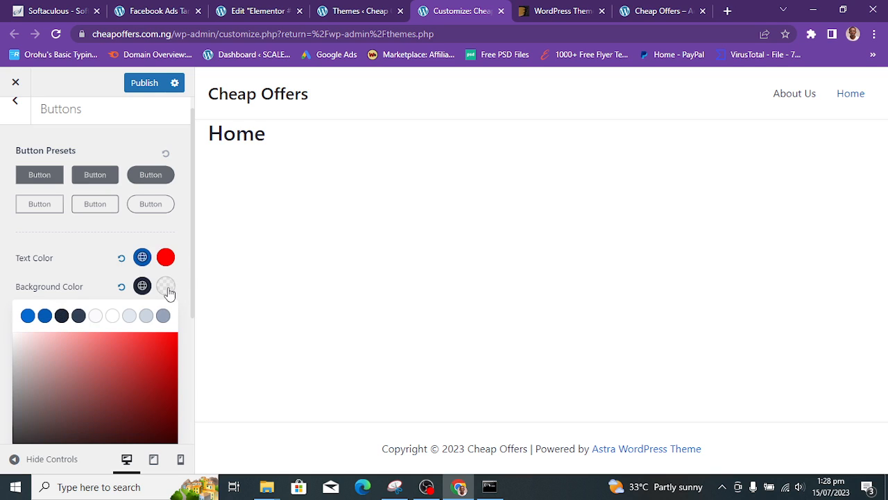
{"action": "left_click", "coordinate": [111, 316]}
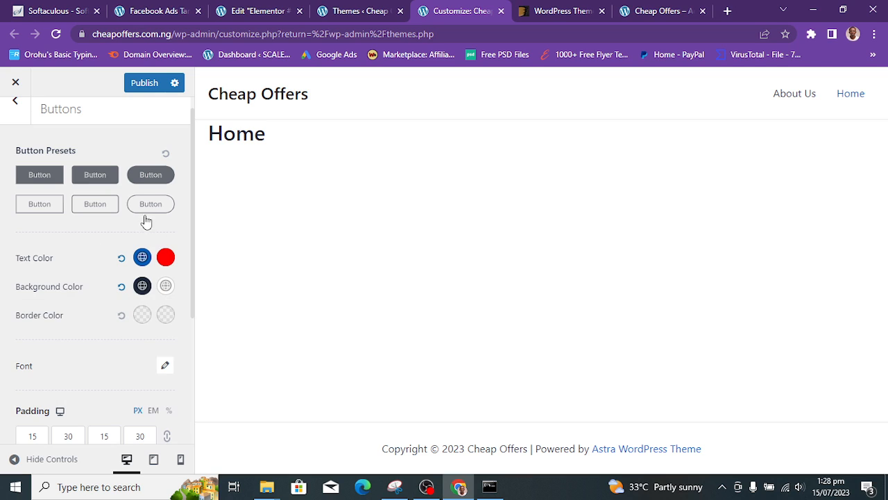
Step: Set the normal button border color to red, leave the hover border color unset, and publish the button colors
{"action": "left_click", "coordinate": [143, 319]}
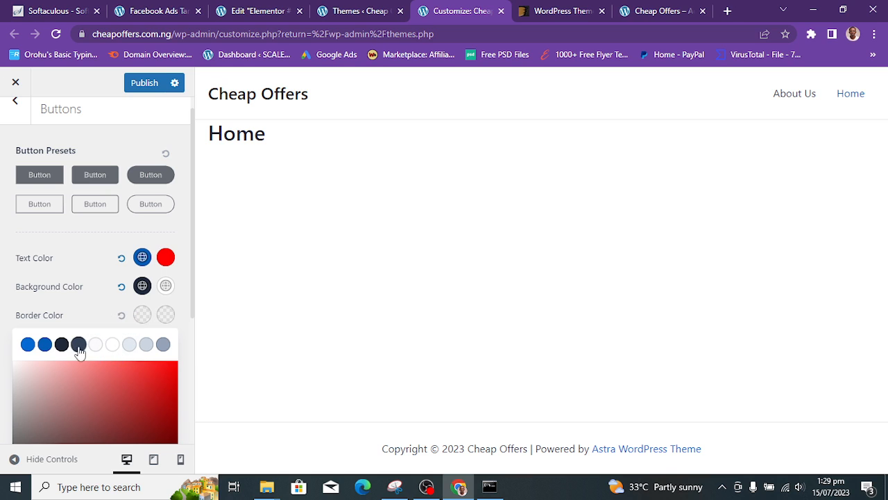
{"action": "scroll", "coordinate": [151, 372], "scroll_direction": "down", "scroll_amount": 1}
{"action": "left_click", "coordinate": [152, 373]}
{"action": "left_click_drag", "start_coordinate": [151, 373], "coordinate": [179, 308]}
{"action": "left_click", "coordinate": [186, 298]}
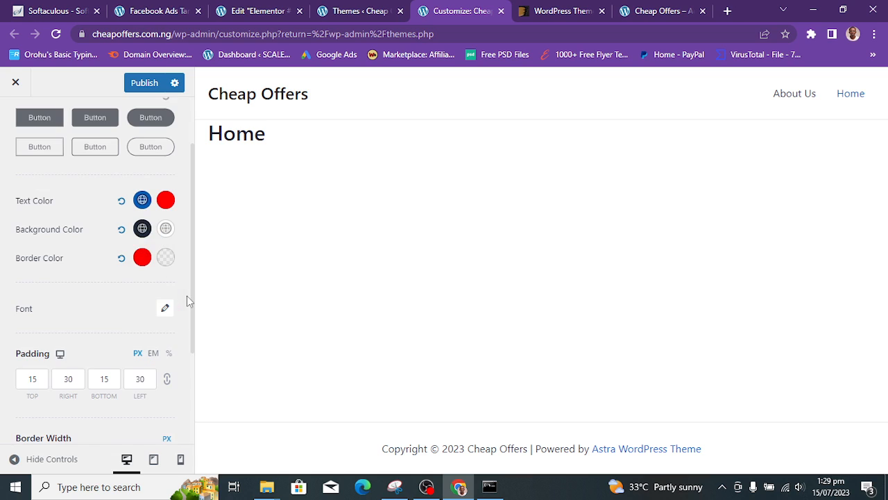
{"action": "left_click", "coordinate": [164, 262]}
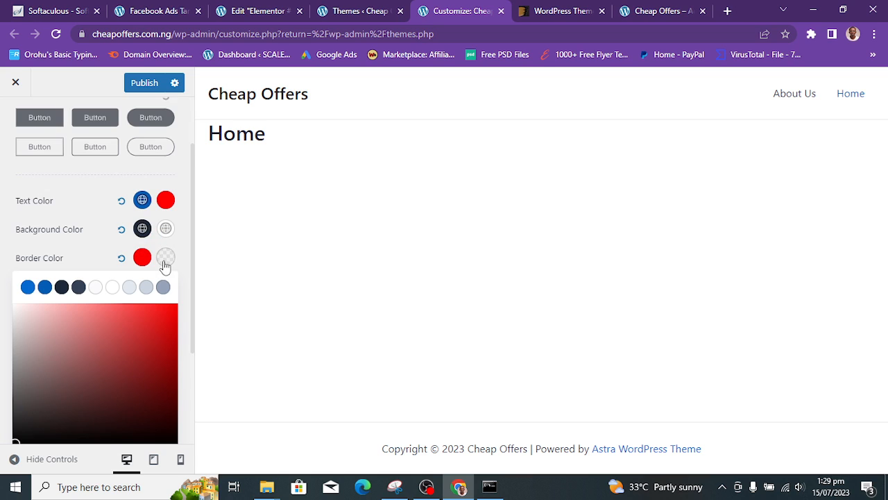
{"action": "left_click", "coordinate": [104, 250]}
{"action": "left_click", "coordinate": [139, 83]}
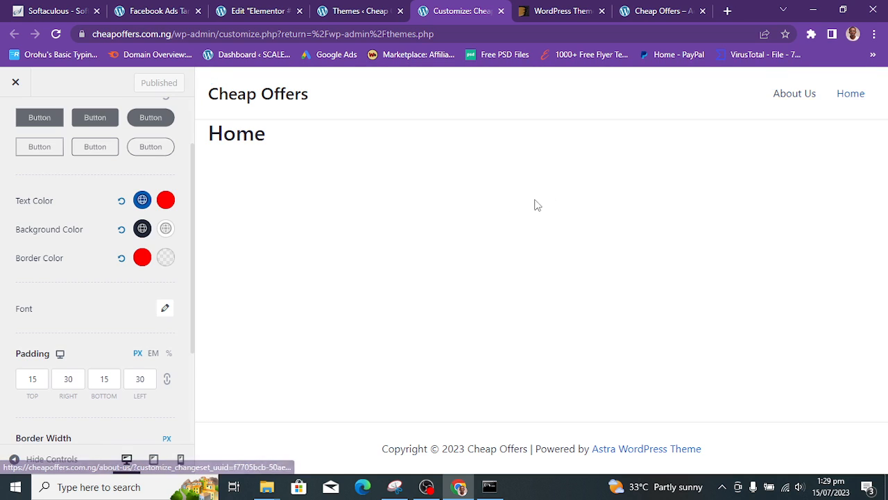
Step: Reset the button text, background and border colors to their defaults and publish the change
{"action": "left_click", "coordinate": [141, 201]}
{"action": "left_click", "coordinate": [122, 202]}
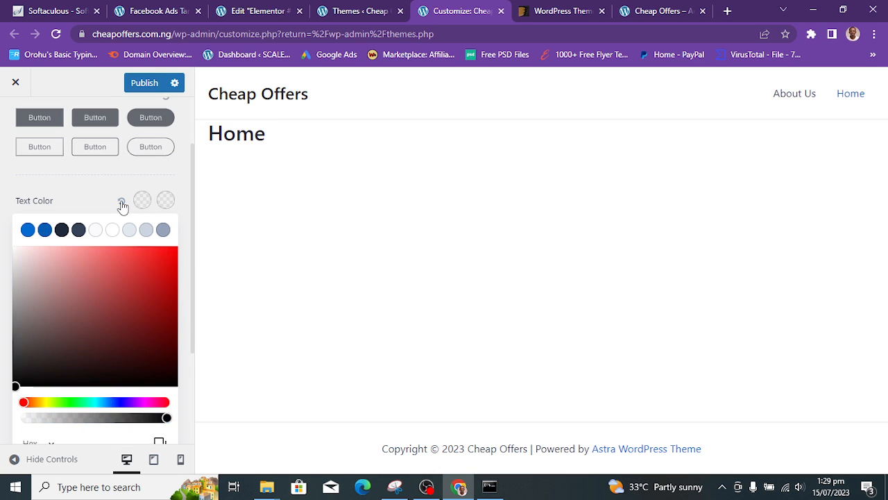
{"action": "left_click", "coordinate": [112, 189]}
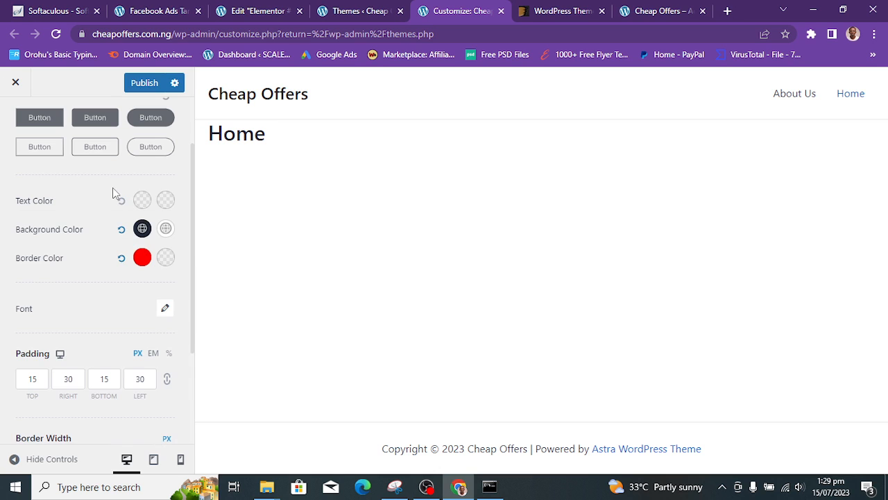
{"action": "left_click", "coordinate": [121, 230]}
{"action": "left_click", "coordinate": [122, 257]}
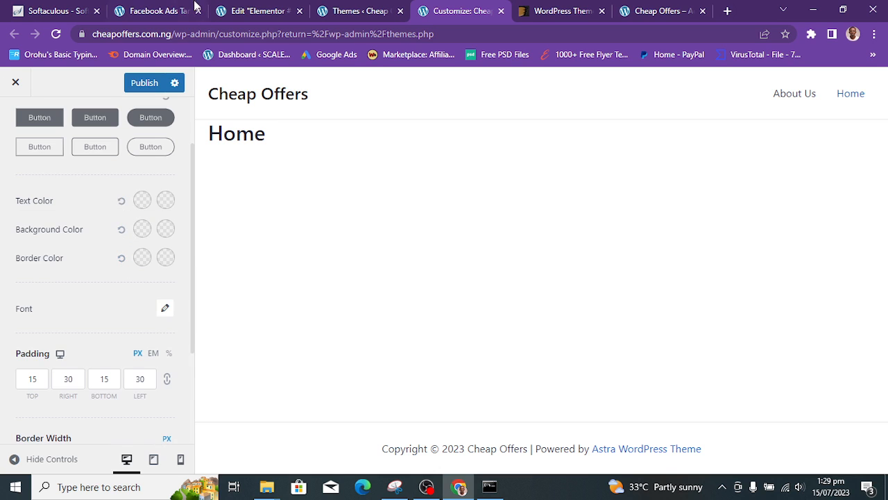
{"action": "left_click", "coordinate": [148, 91]}
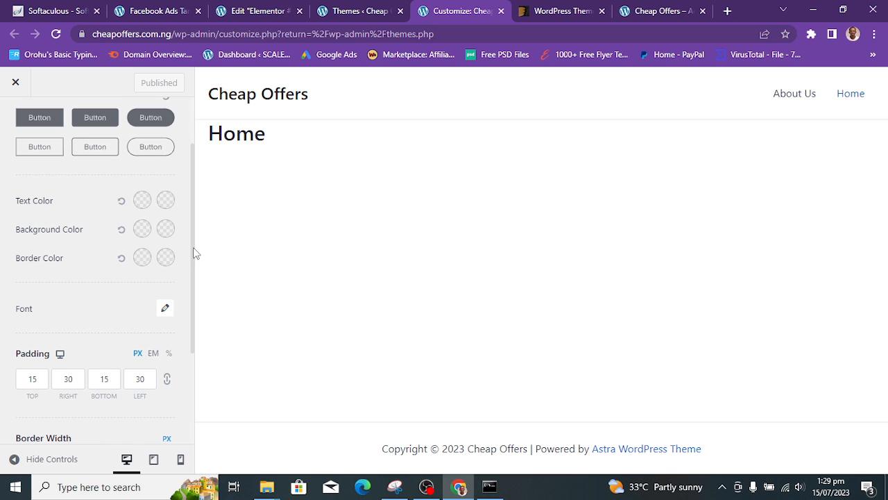
Step: Look through the button padding, border width and border radius settings, and return to the Global options
{"action": "left_click_drag", "start_coordinate": [194, 254], "coordinate": [198, 337]}
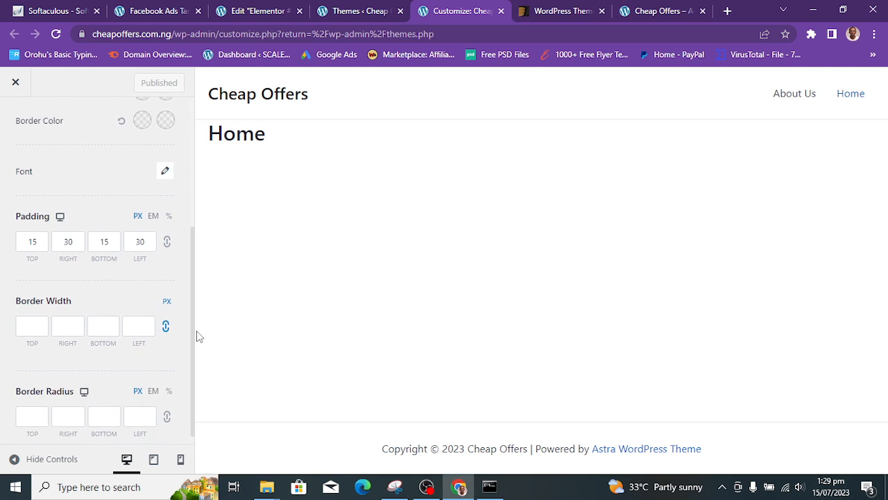
{"action": "left_click", "coordinate": [67, 240]}
{"action": "left_click", "coordinate": [204, 258]}
{"action": "left_click_drag", "start_coordinate": [194, 277], "coordinate": [196, 318]}
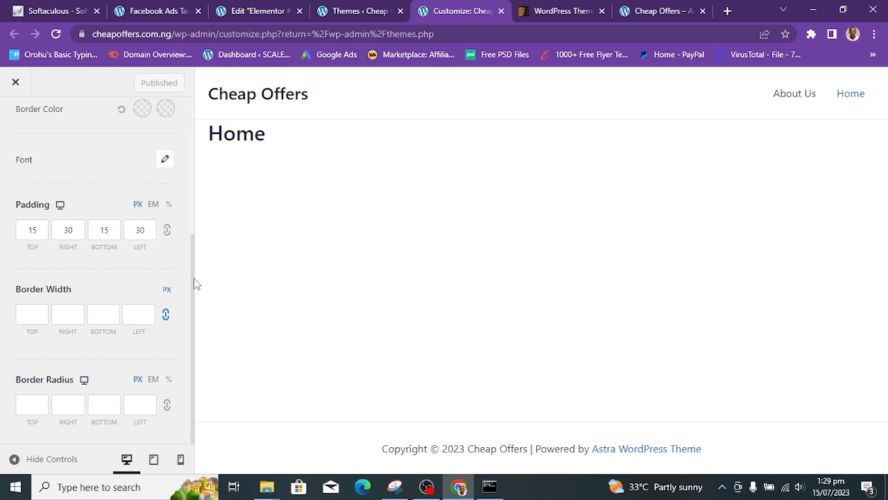
{"action": "left_click_drag", "start_coordinate": [195, 283], "coordinate": [220, 113]}
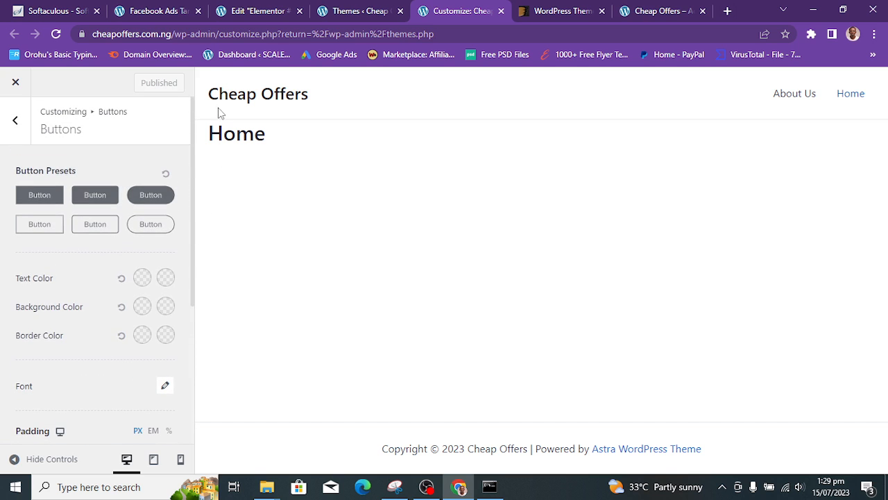
{"action": "left_click", "coordinate": [13, 134]}
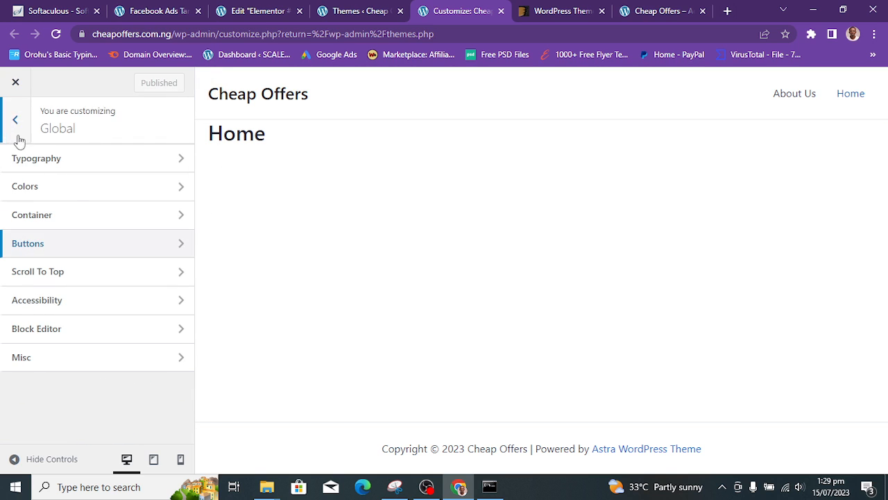
Step: In the Scroll To Top settings, disable Scroll to Top, check its design options, and enable it again
{"action": "left_click", "coordinate": [89, 274]}
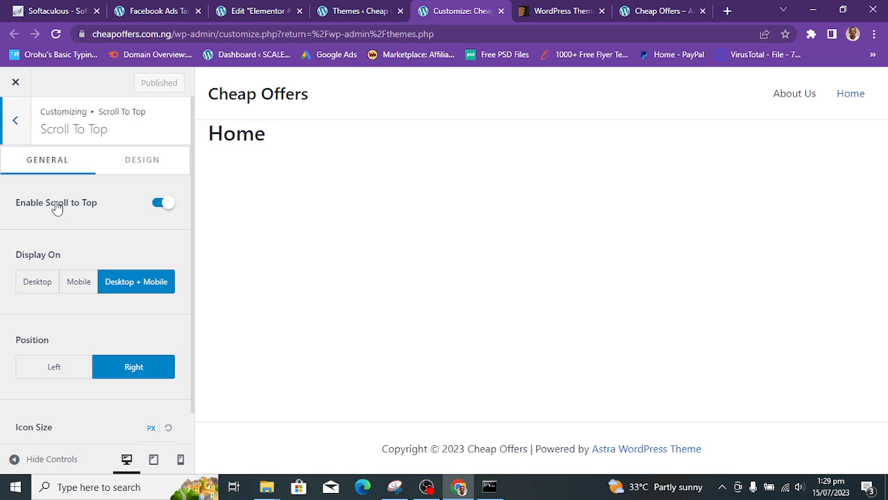
{"action": "left_click", "coordinate": [160, 204]}
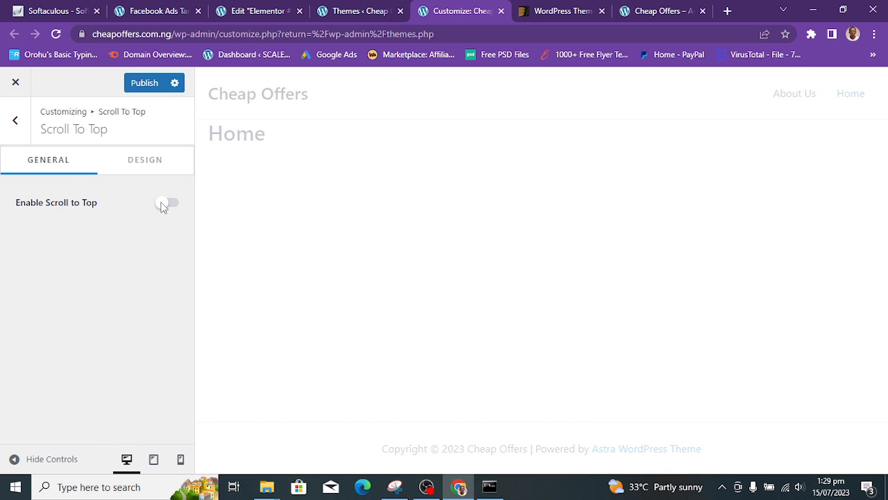
{"action": "left_click", "coordinate": [144, 167]}
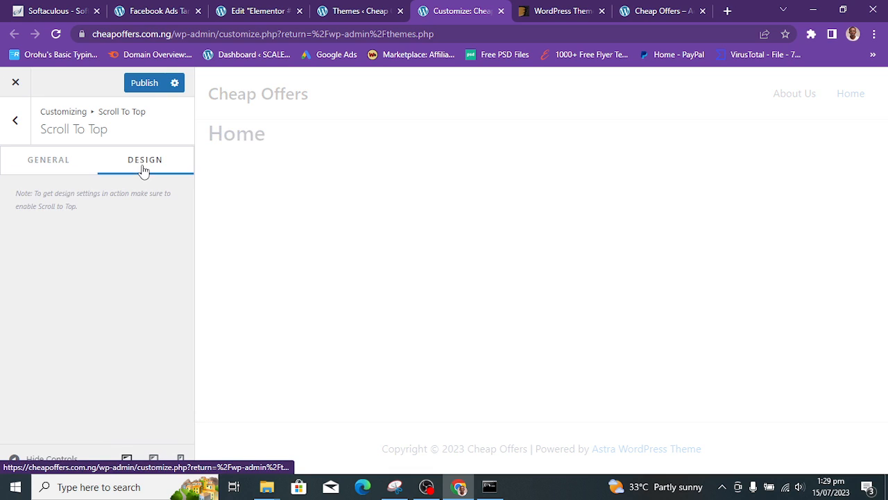
{"action": "left_click", "coordinate": [50, 167]}
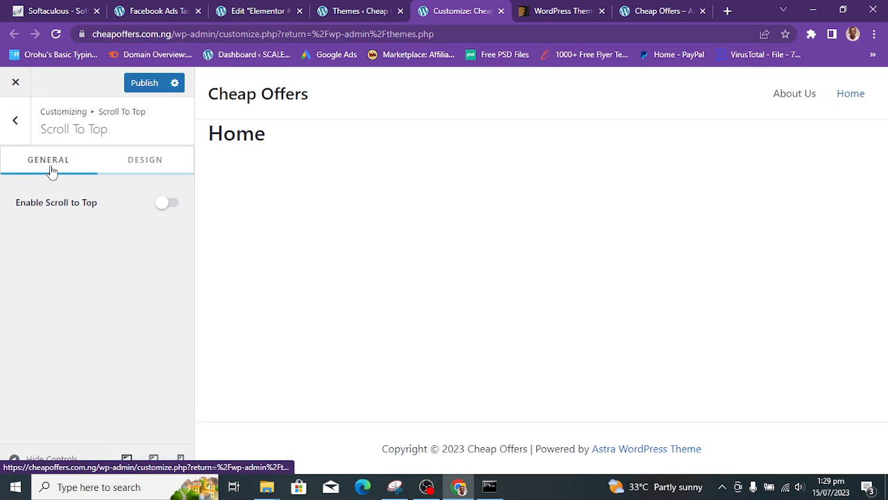
{"action": "left_click", "coordinate": [167, 204]}
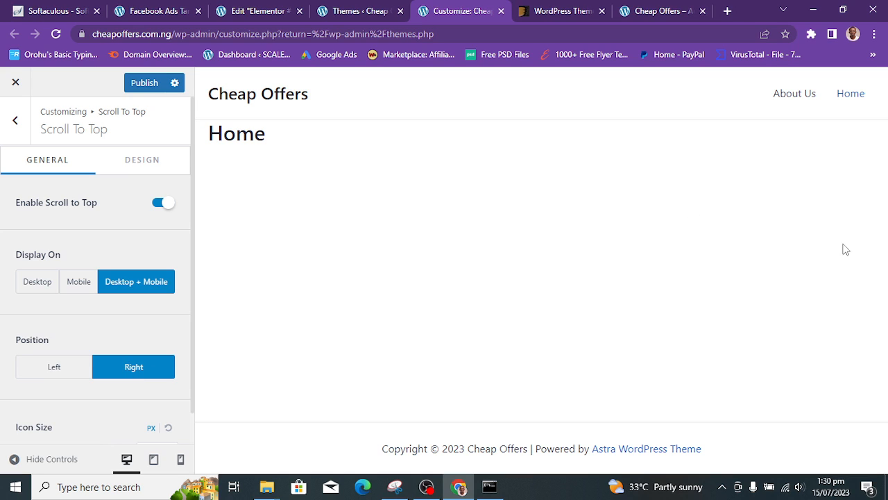
Step: Check the mobile and desktop previews, review the Scroll To Top display, position and icon size options, and return to the Global options
{"action": "left_click", "coordinate": [180, 459]}
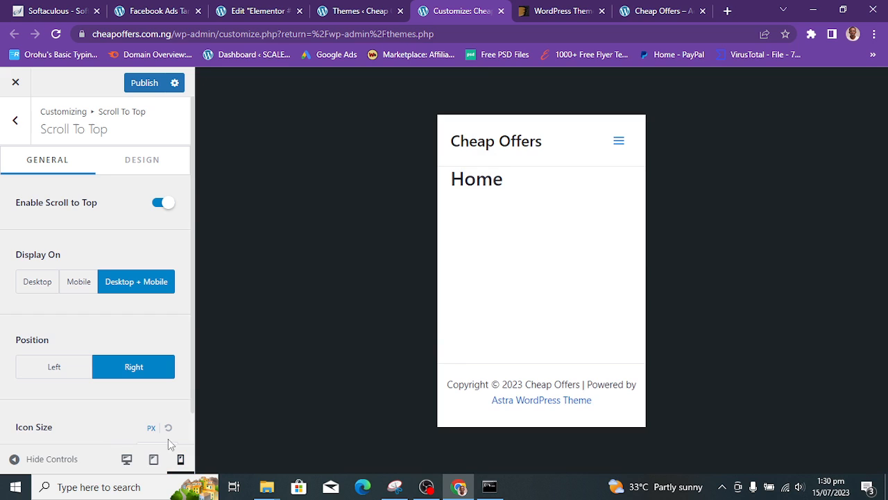
{"action": "left_click", "coordinate": [127, 458]}
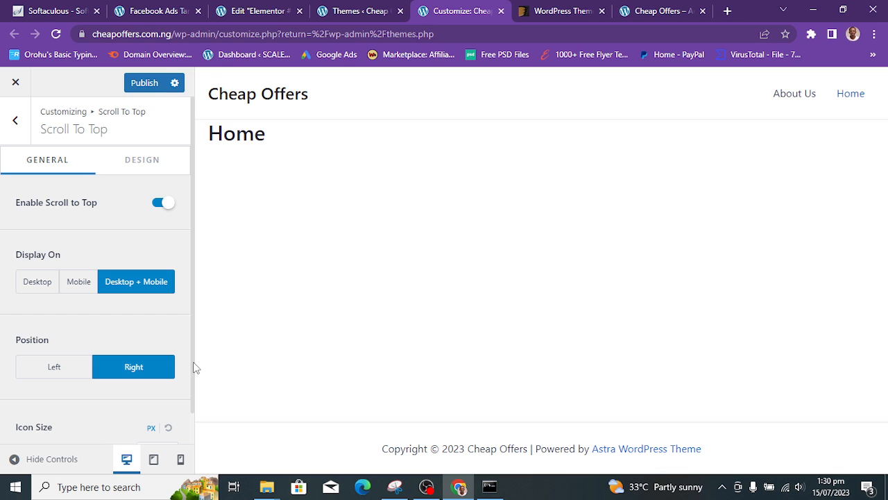
{"action": "scroll", "coordinate": [97, 368], "scroll_direction": "down", "scroll_amount": 1}
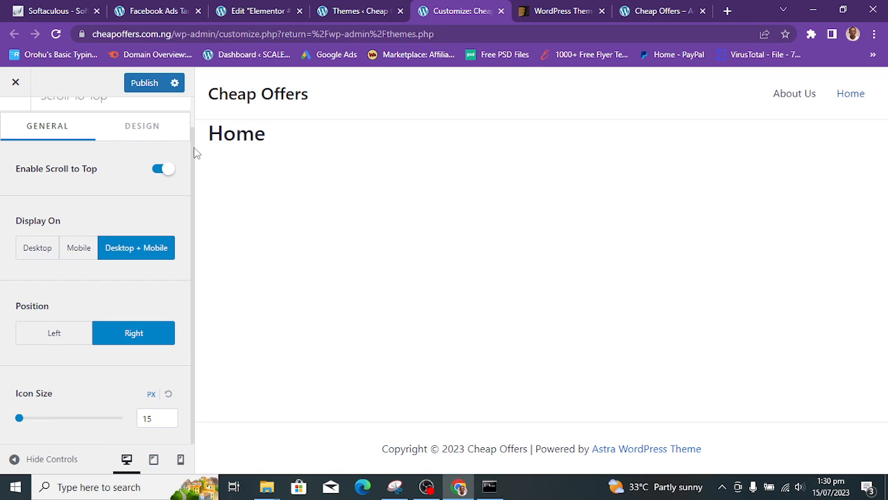
{"action": "scroll", "coordinate": [185, 122], "scroll_direction": "up", "scroll_amount": 1}
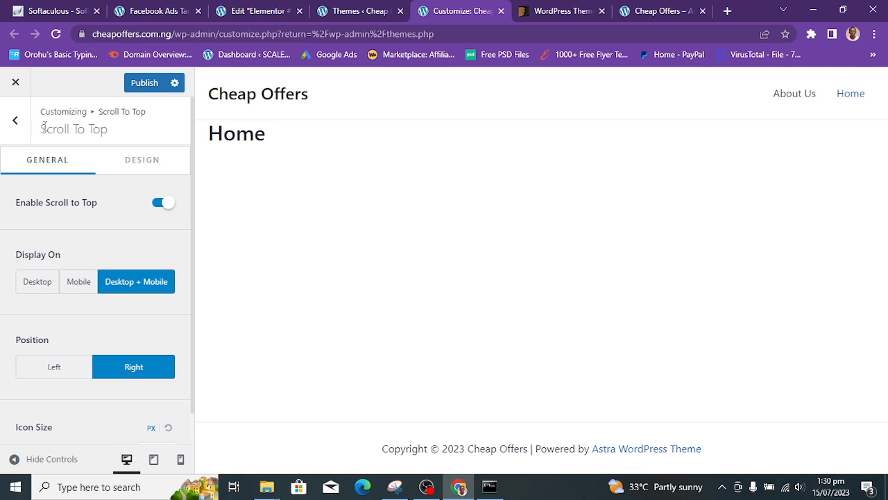
{"action": "left_click", "coordinate": [11, 129]}
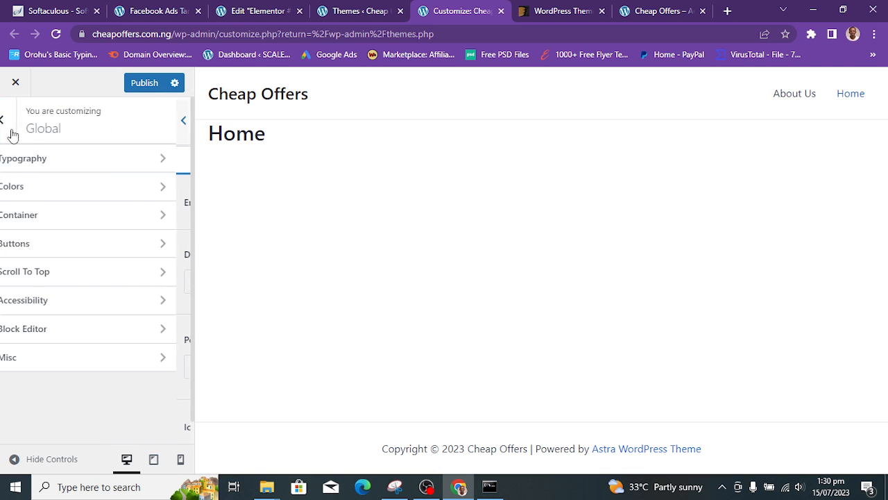
Step: Look at the global Accessibility settings and the Block Editor spacing options, and return to the Global options
{"action": "left_click", "coordinate": [74, 306]}
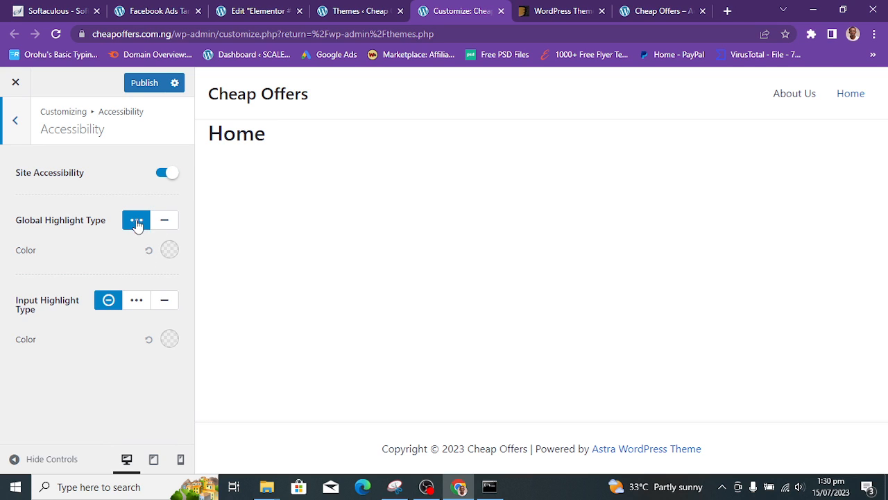
{"action": "left_click", "coordinate": [22, 130]}
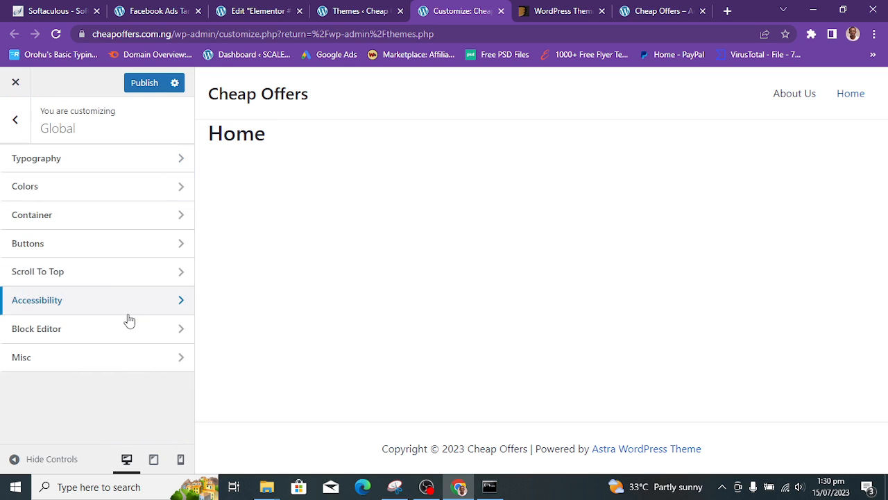
{"action": "left_click", "coordinate": [74, 332]}
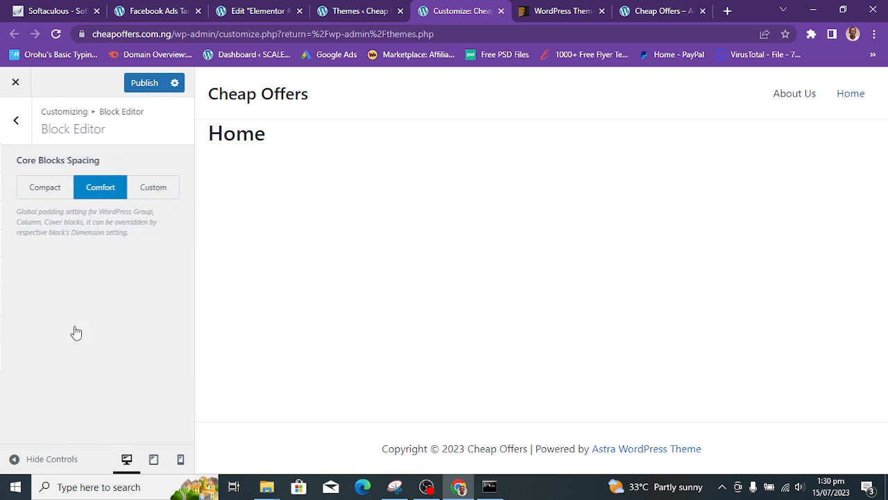
{"action": "left_click", "coordinate": [16, 131]}
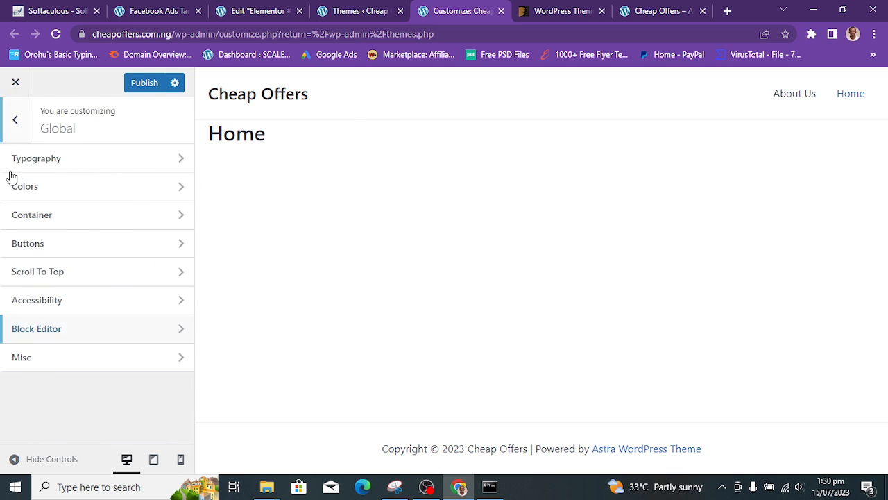
Step: Look at the global Misc settings, publish the Customizer changes, and return to the main Customizer options
{"action": "left_click", "coordinate": [95, 365]}
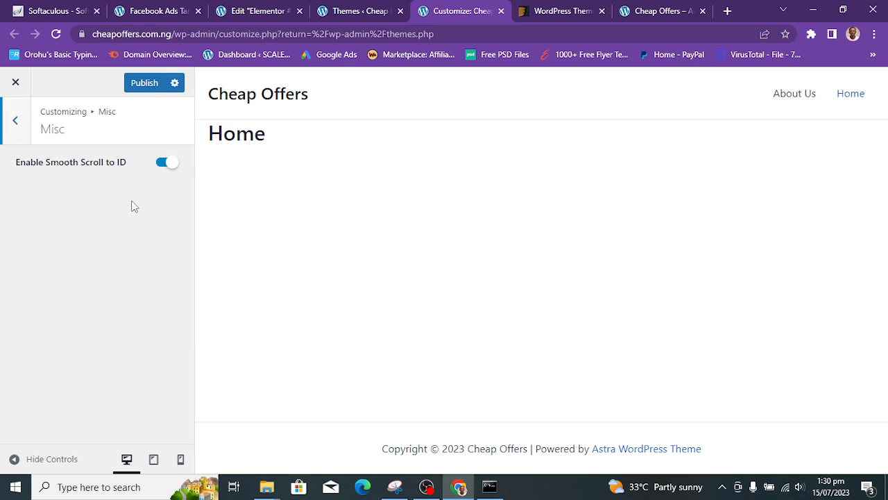
{"action": "left_click", "coordinate": [12, 136]}
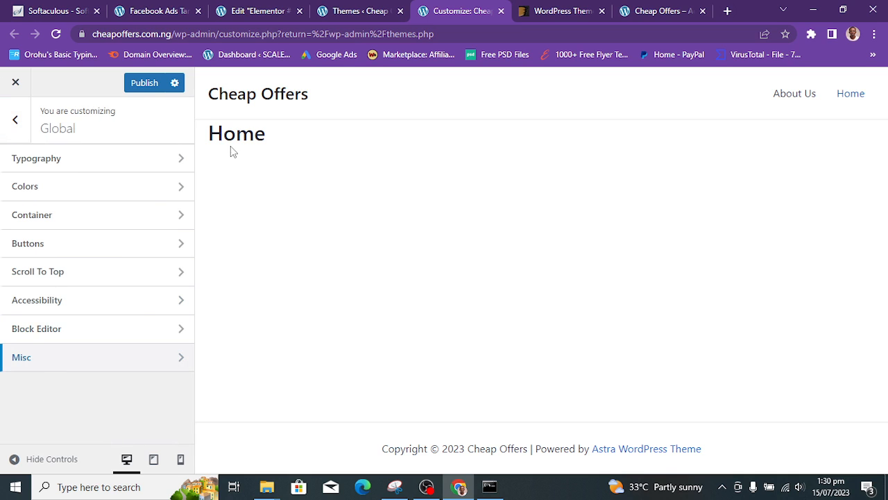
{"action": "left_click", "coordinate": [140, 89]}
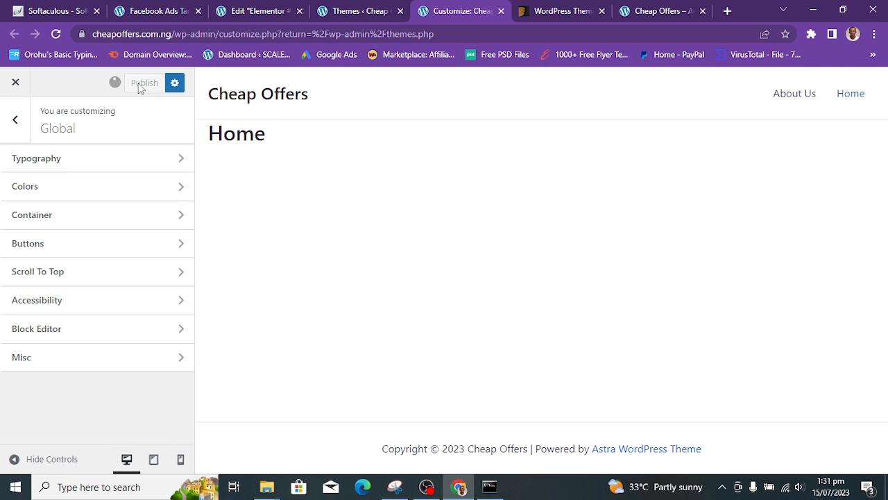
{"action": "left_click", "coordinate": [9, 138]}
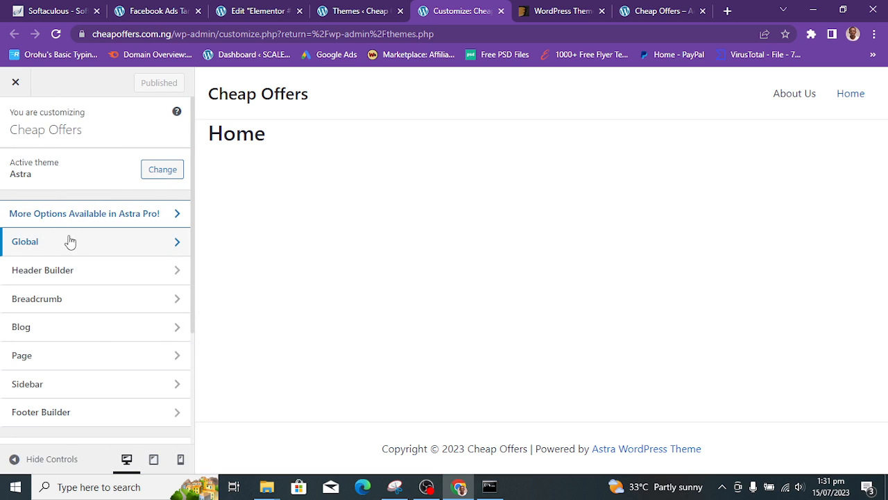
Step: In the Header Builder, move Site Title & Logo to the centre of the primary header row and back to its left section
{"action": "left_click", "coordinate": [83, 278]}
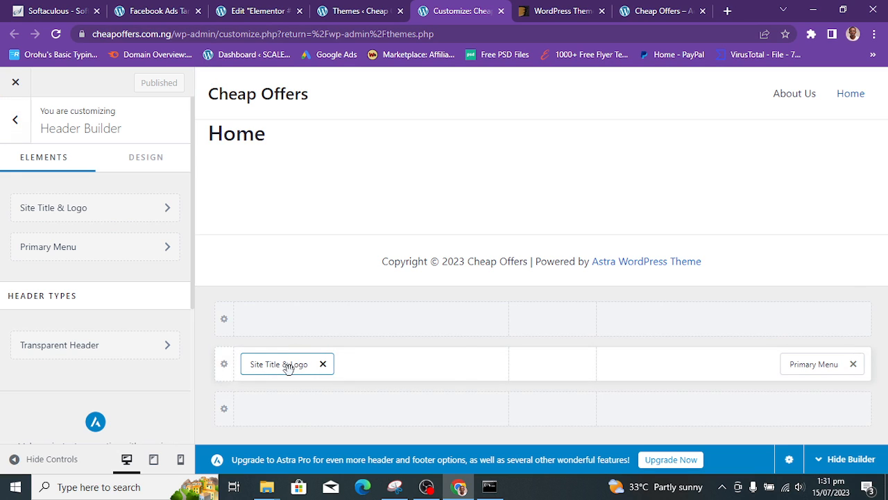
{"action": "left_click_drag", "start_coordinate": [288, 367], "coordinate": [562, 385]}
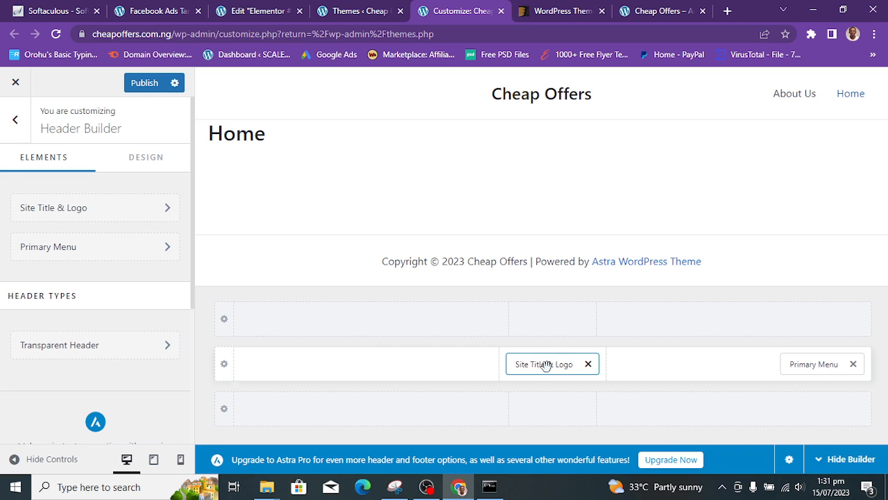
{"action": "left_click_drag", "start_coordinate": [546, 366], "coordinate": [340, 380]}
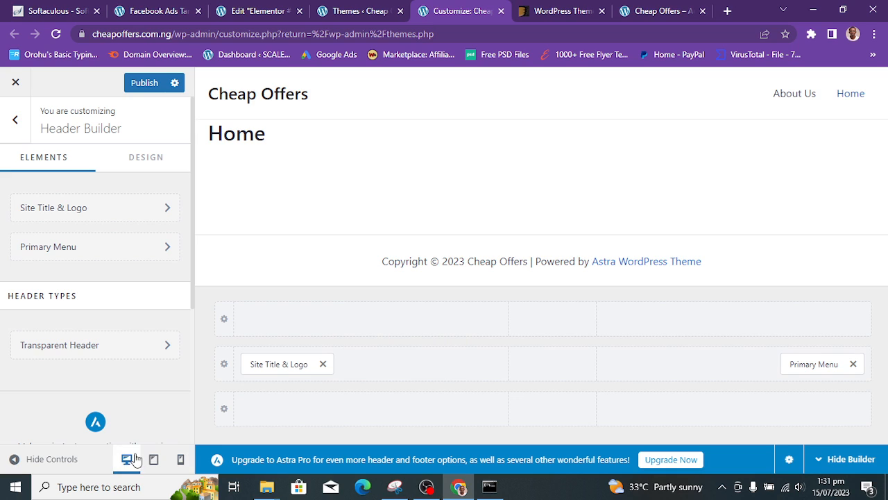
Step: In the mobile header layout, move Site Title & Logo to the centre of the middle row and back to its left section
{"action": "left_click", "coordinate": [182, 460]}
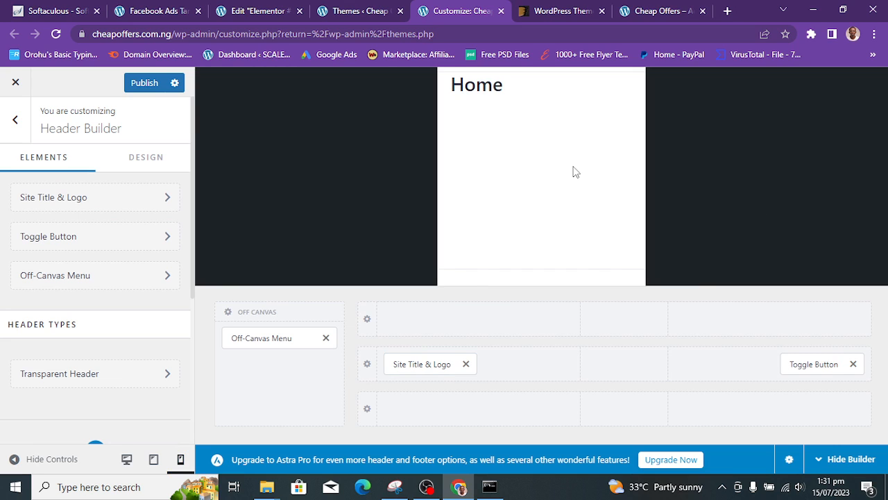
{"action": "mouse_move", "coordinate": [407, 365]}
{"action": "left_mouse_down"}
{"action": "mouse_move", "coordinate": [597, 363]}
{"action": "mouse_move", "coordinate": [611, 375]}
{"action": "left_mouse_up"}
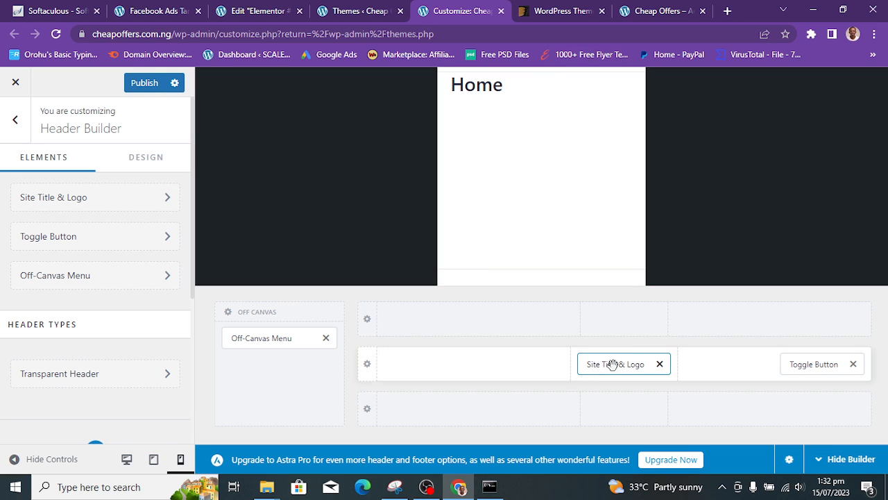
{"action": "left_click_drag", "start_coordinate": [613, 363], "coordinate": [429, 382]}
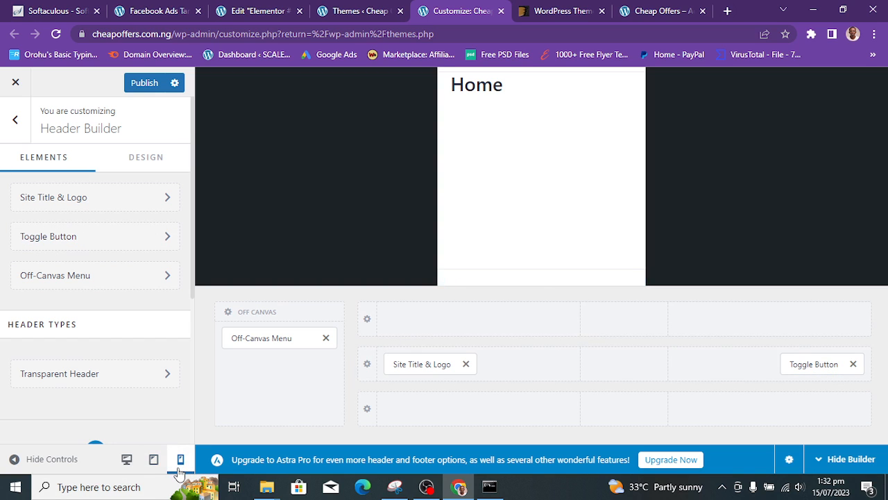
Step: Compare the desktop and tablet header layouts, and return to the main Customizer options
{"action": "left_click", "coordinate": [127, 461]}
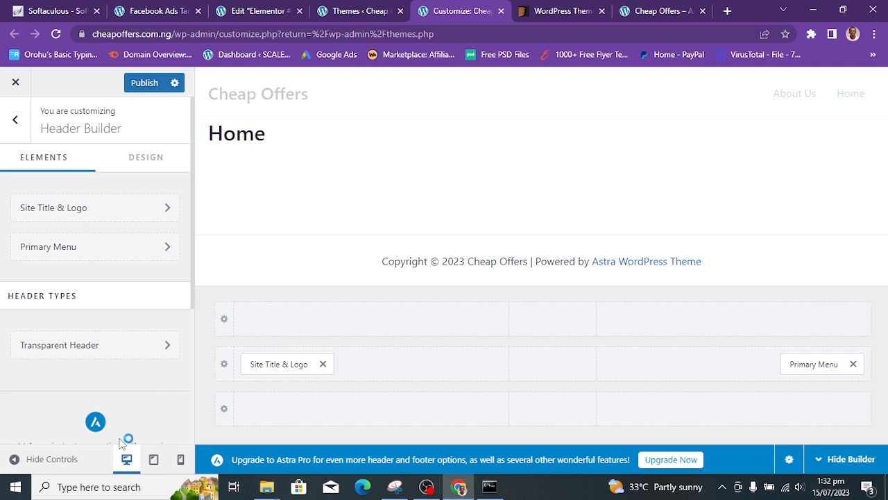
{"action": "left_click", "coordinate": [153, 459]}
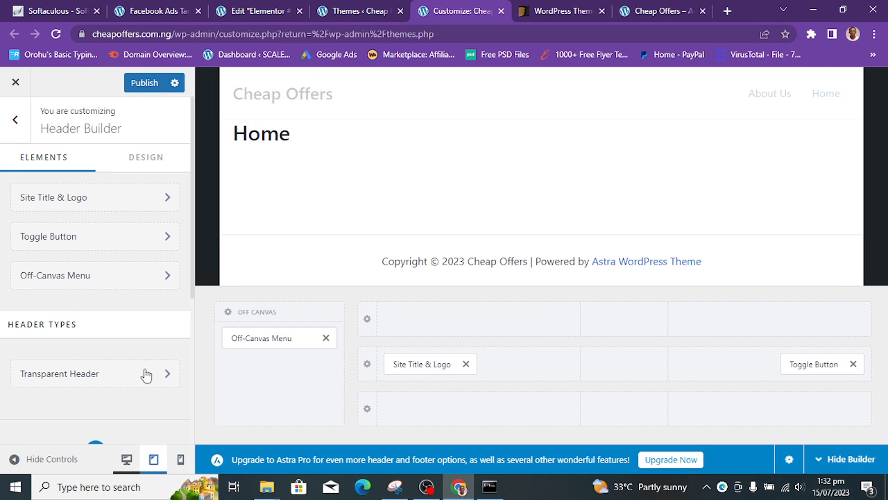
{"action": "left_click", "coordinate": [127, 462]}
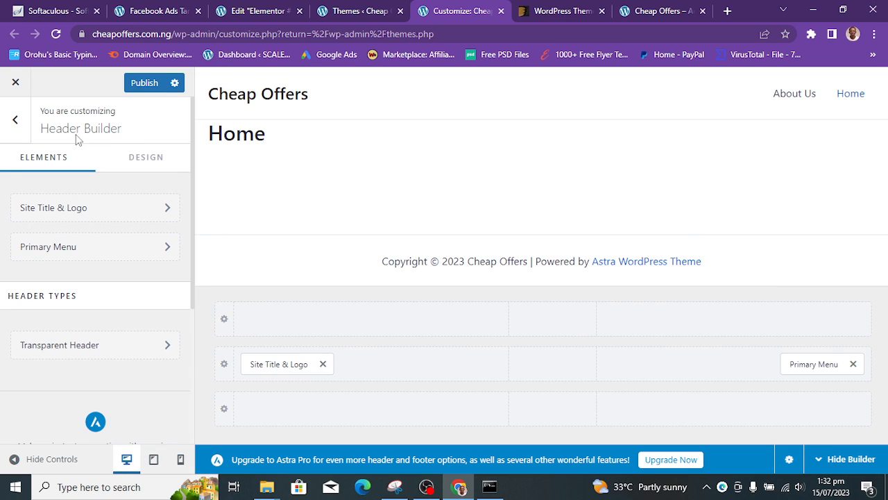
{"action": "left_click", "coordinate": [15, 120]}
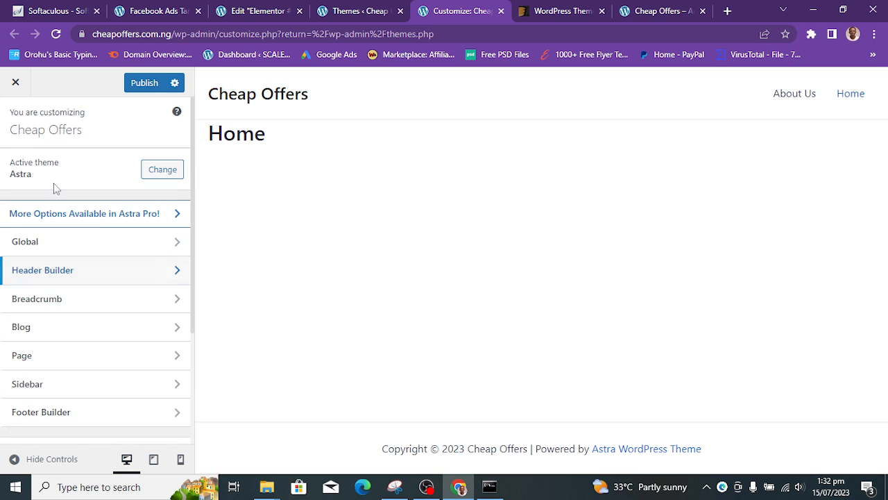
Step: Review the general and design settings for Breadcrumb, and return to the main Customizer options
{"action": "left_click", "coordinate": [81, 310]}
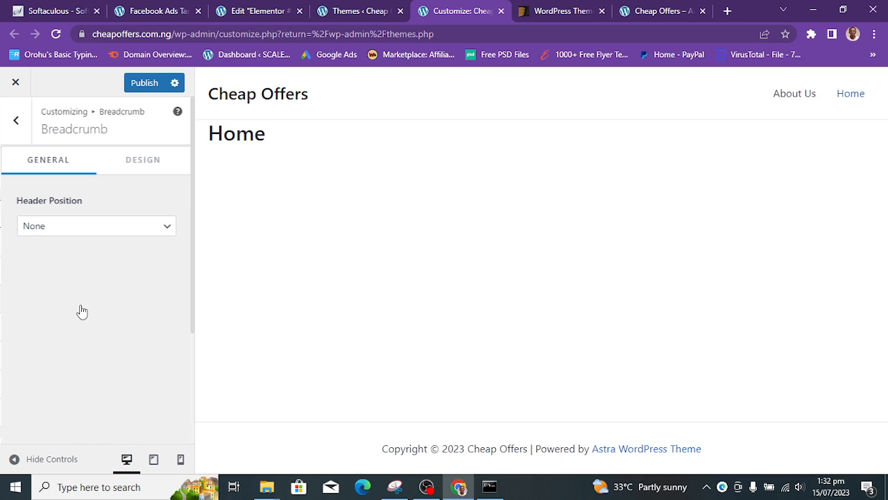
{"action": "left_click", "coordinate": [12, 132]}
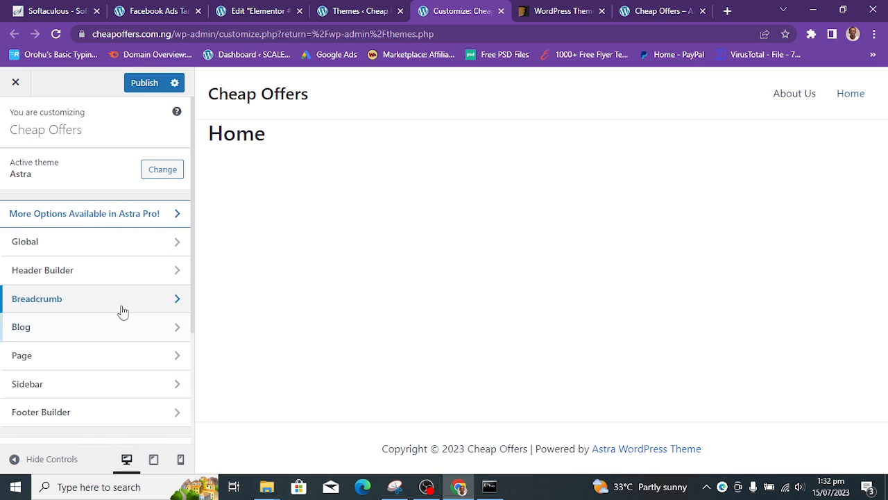
{"action": "left_click", "coordinate": [133, 307]}
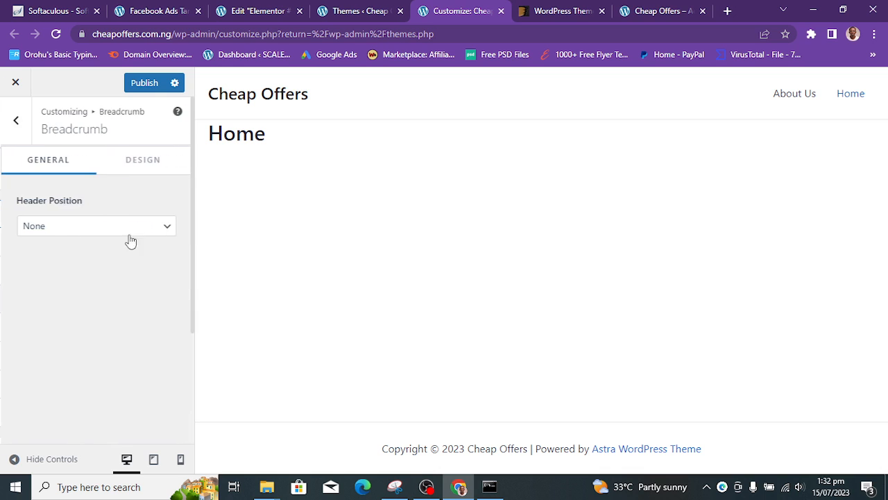
{"action": "left_click", "coordinate": [144, 174]}
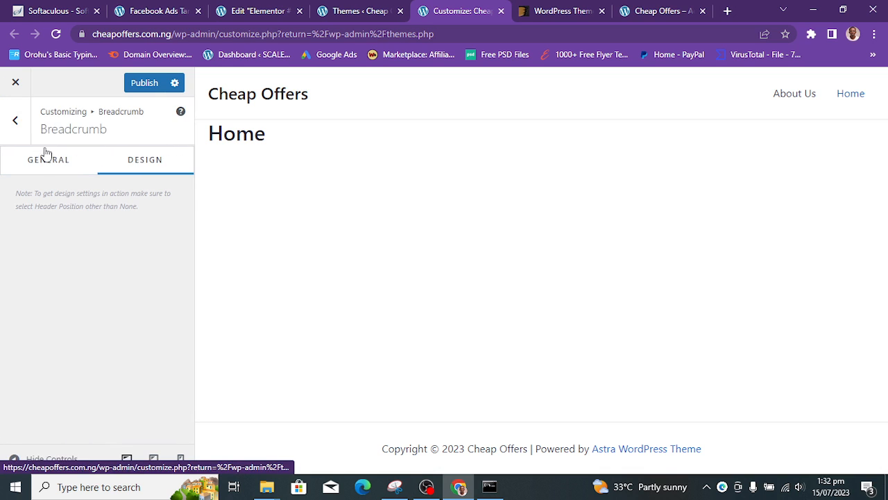
{"action": "left_click", "coordinate": [17, 122]}
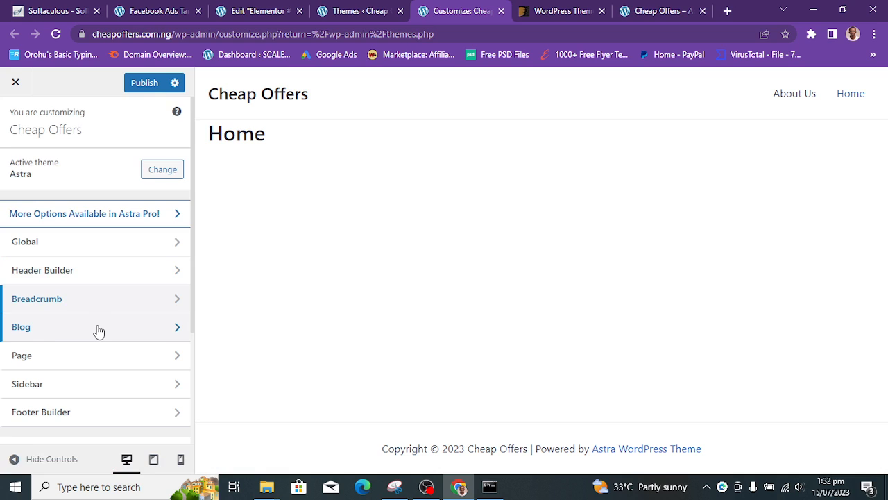
Step: Review the general and design settings for Single Post under Blog, and return to the main Customizer options
{"action": "left_click", "coordinate": [153, 339]}
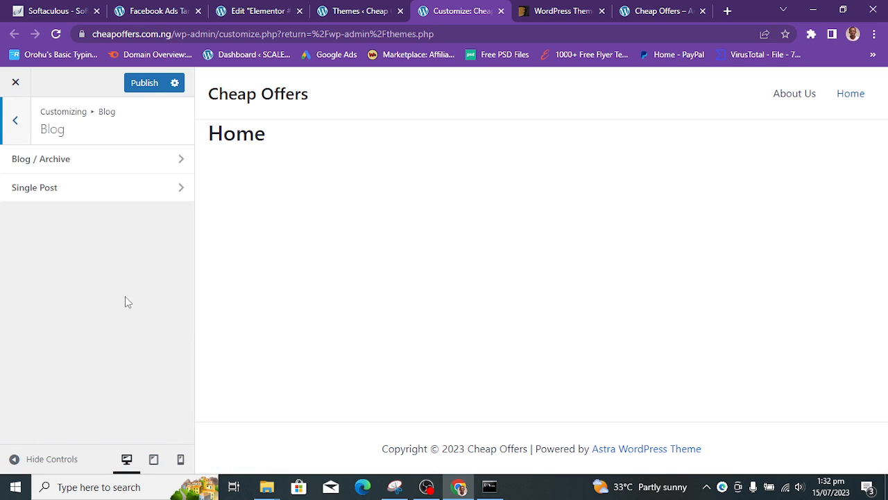
{"action": "left_click", "coordinate": [111, 206]}
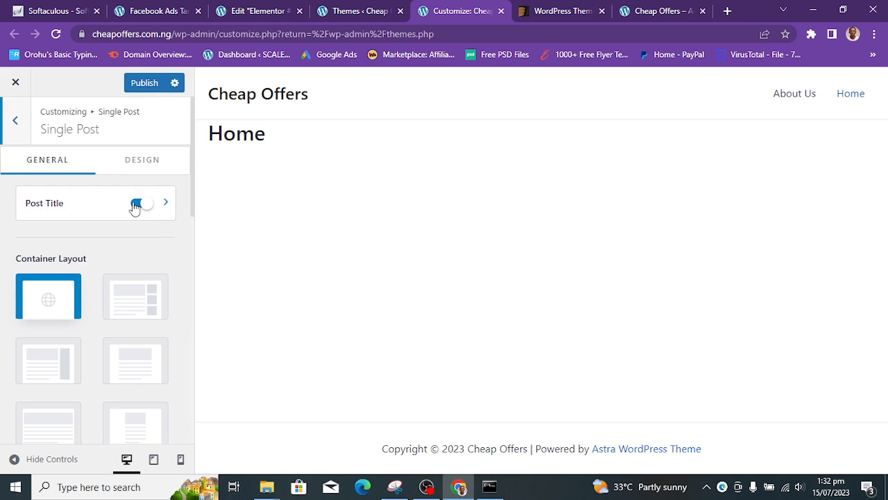
{"action": "left_click", "coordinate": [147, 162]}
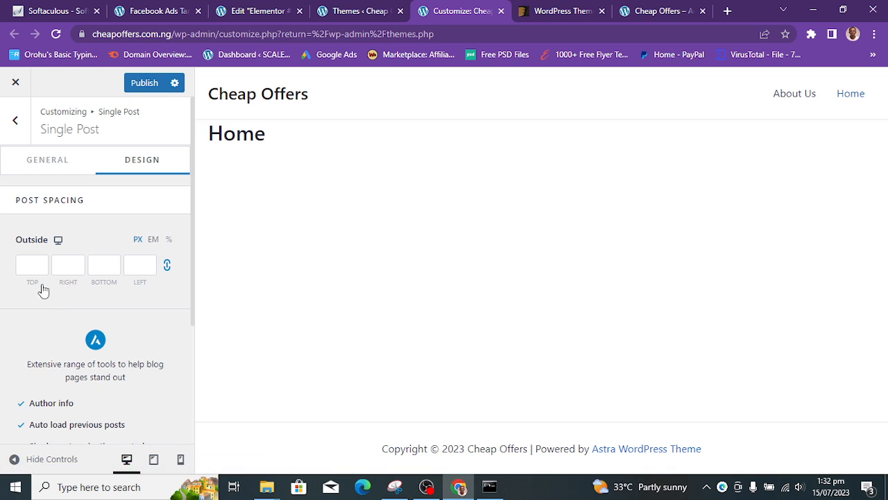
{"action": "left_click", "coordinate": [8, 123]}
{"action": "left_click", "coordinate": [8, 123]}
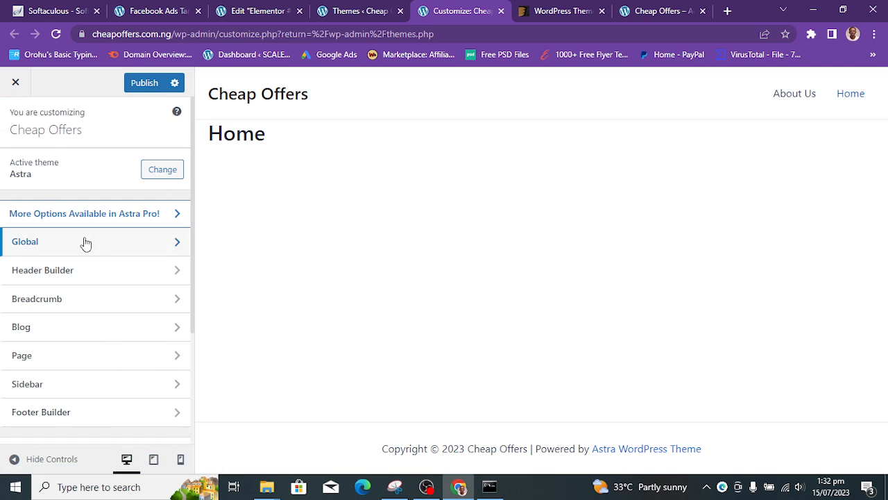
Step: Look at the Page title and container layout options and the Sidebar layout and width settings, and return to the main Customizer options
{"action": "left_click", "coordinate": [93, 358]}
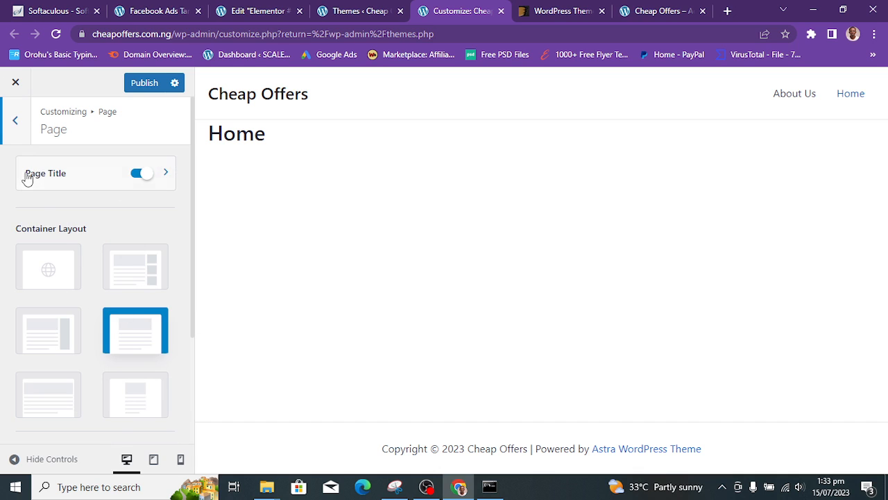
{"action": "left_click", "coordinate": [14, 122]}
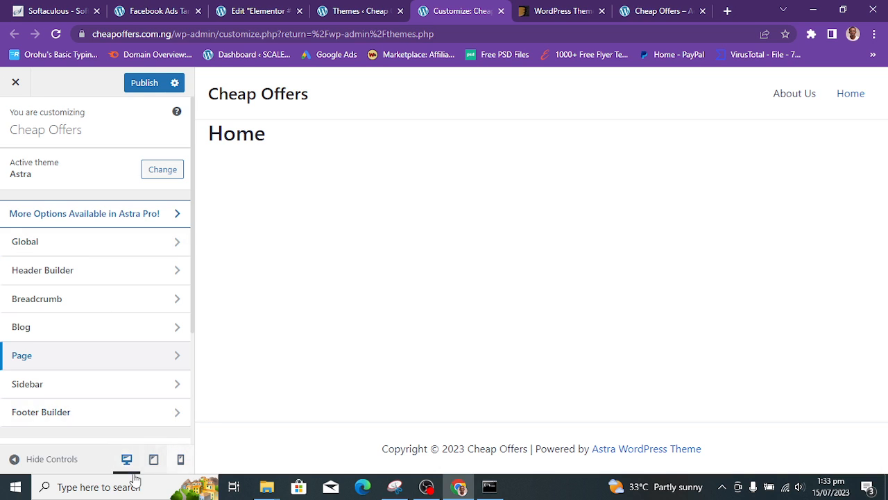
{"action": "left_click", "coordinate": [127, 397]}
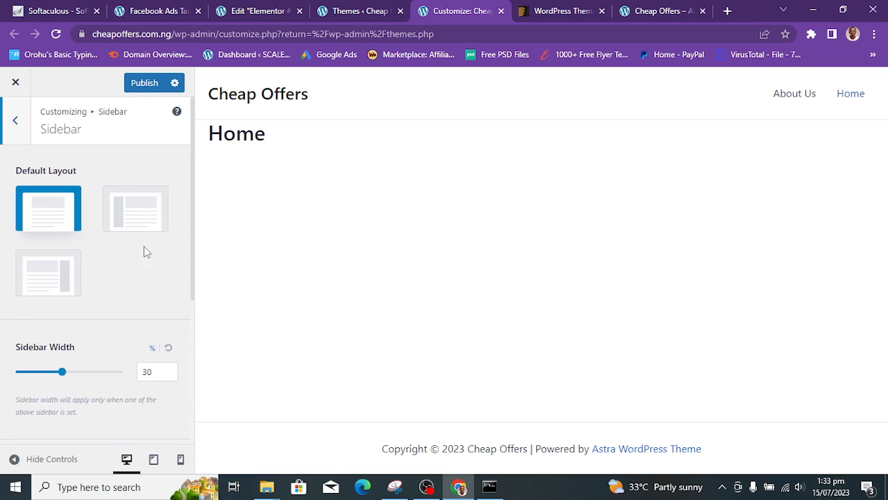
{"action": "left_click_drag", "start_coordinate": [192, 267], "coordinate": [197, 193]}
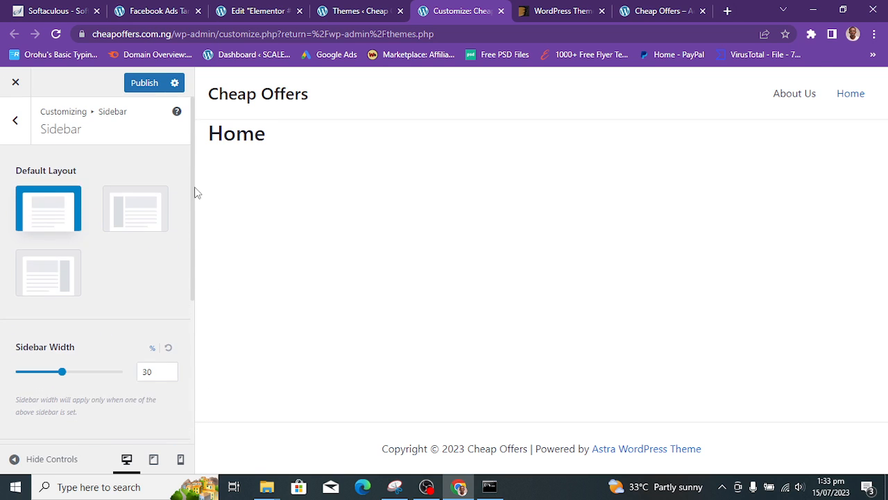
{"action": "left_click", "coordinate": [15, 121]}
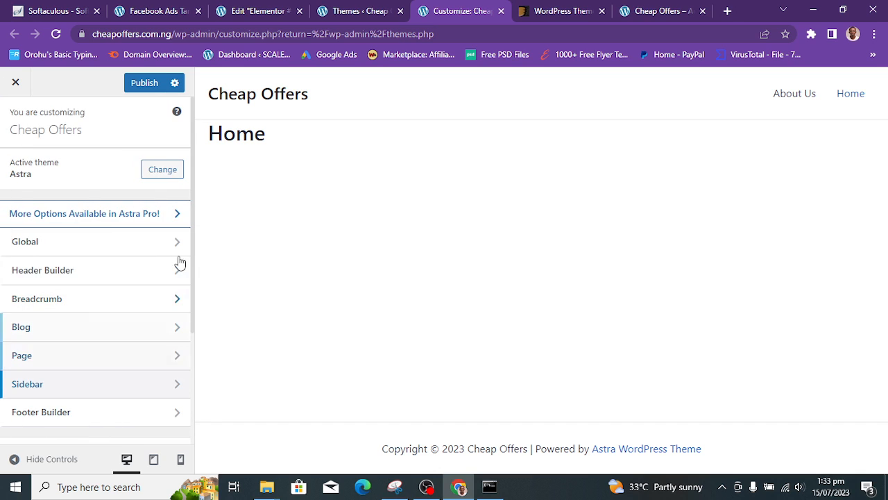
Step: In the Footer Builder, move Copyright to the middle row's first column and back to the bottom row, and return to the main Customizer options
{"action": "left_click", "coordinate": [146, 414]}
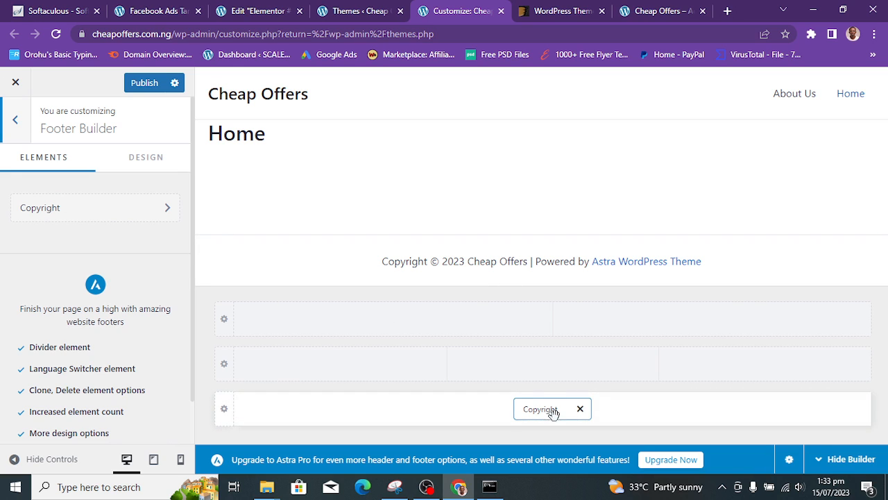
{"action": "left_click_drag", "start_coordinate": [552, 408], "coordinate": [306, 420]}
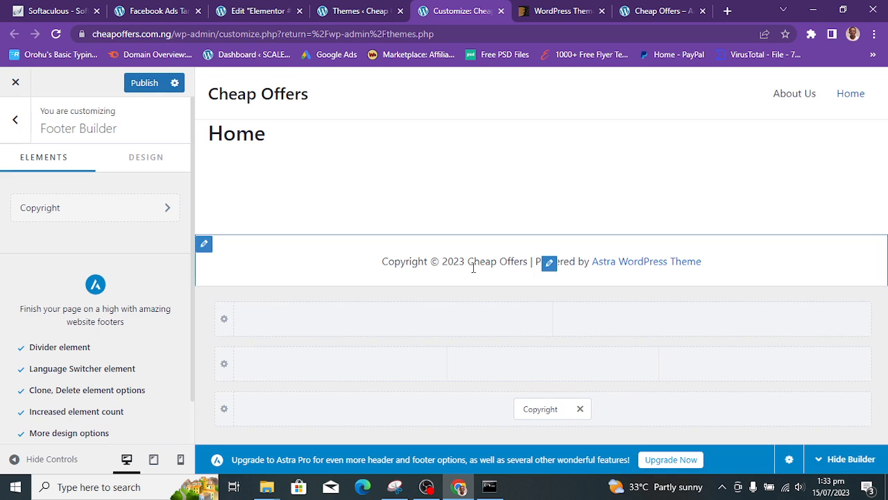
{"action": "left_click_drag", "start_coordinate": [545, 408], "coordinate": [299, 383]}
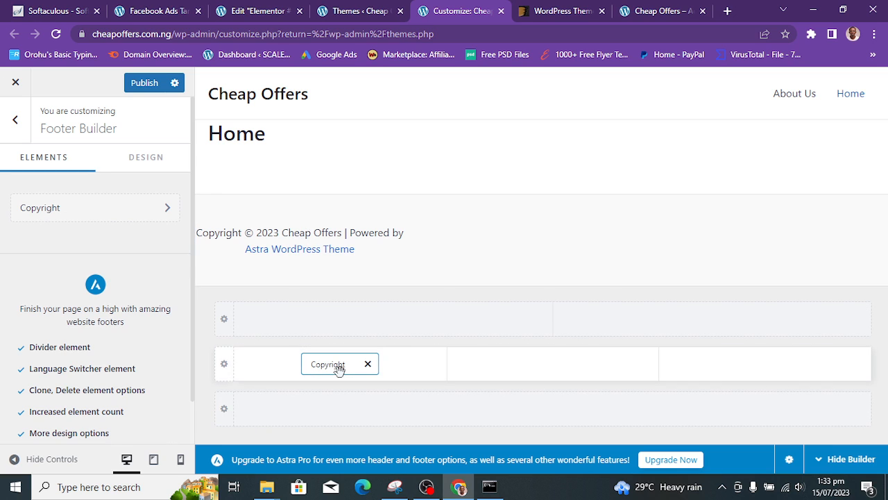
{"action": "left_click_drag", "start_coordinate": [339, 369], "coordinate": [545, 436]}
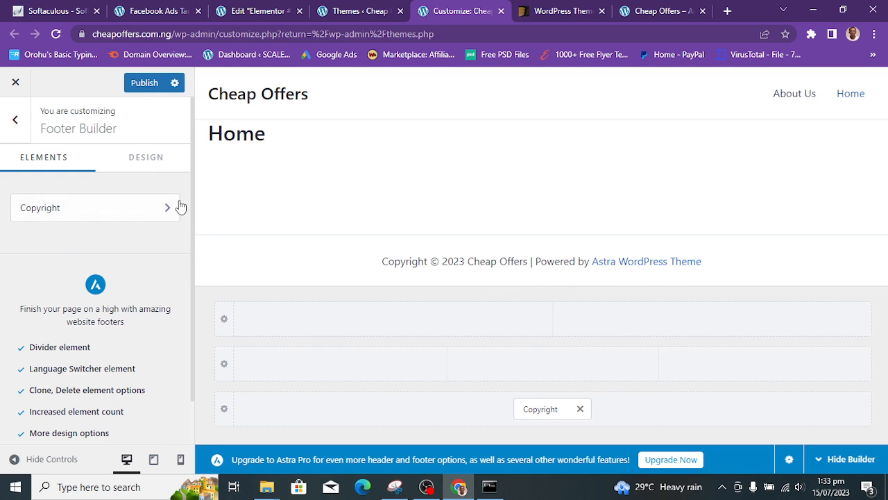
{"action": "scroll", "coordinate": [174, 354], "scroll_direction": "down", "scroll_amount": 1}
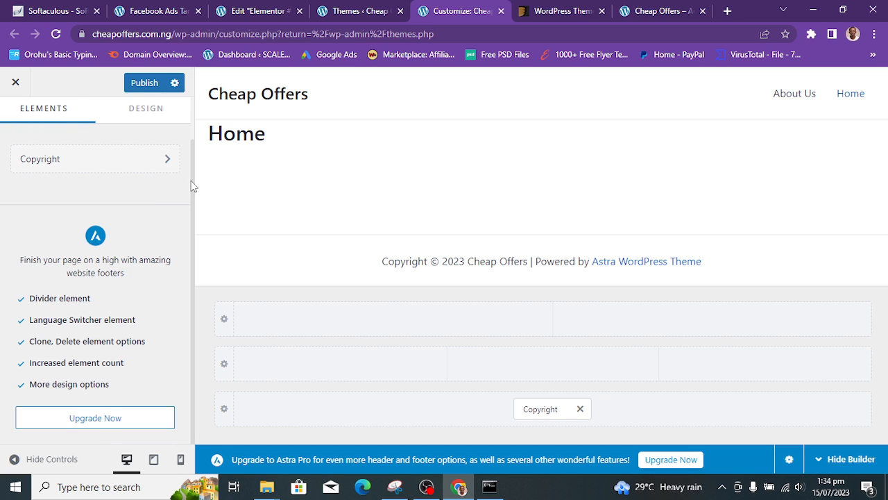
{"action": "left_click_drag", "start_coordinate": [194, 151], "coordinate": [197, 88]}
{"action": "left_click", "coordinate": [8, 123]}
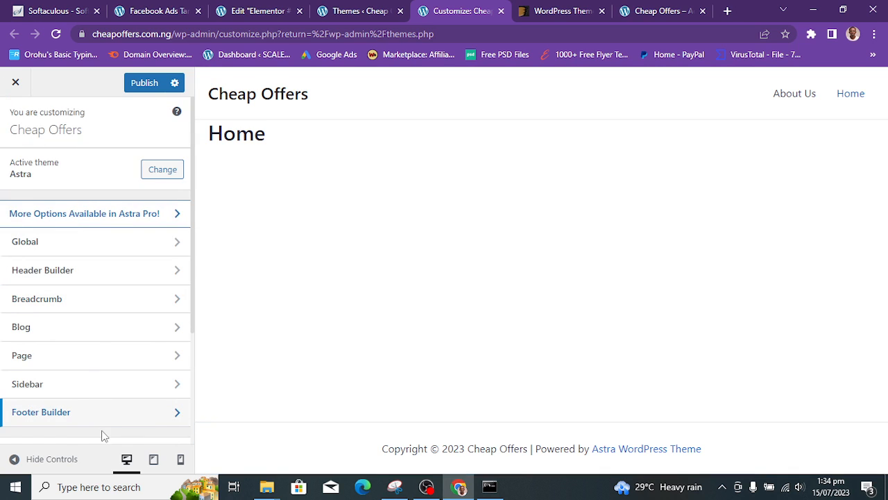
Step: Leave the Customizer, discarding the unsaved changes, and open the site's Widgets page with its welcome guide dismissed
{"action": "left_click", "coordinate": [16, 85]}
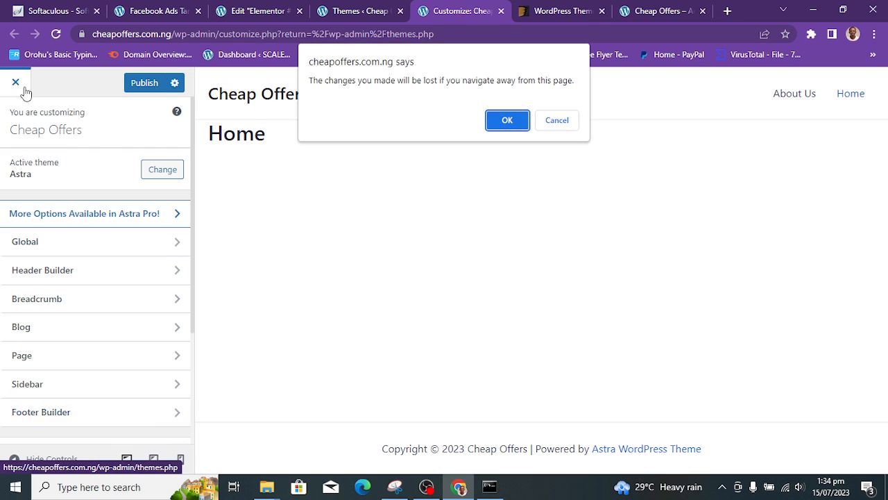
{"action": "left_click", "coordinate": [507, 121]}
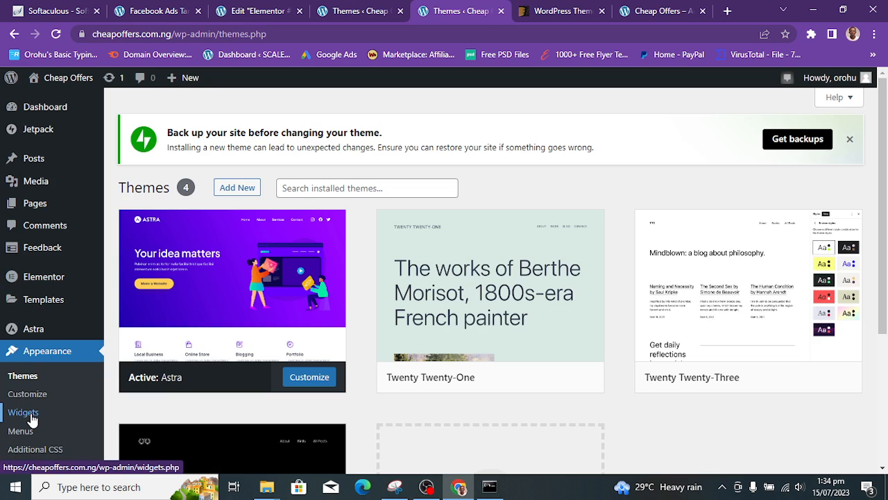
{"action": "left_click", "coordinate": [23, 413]}
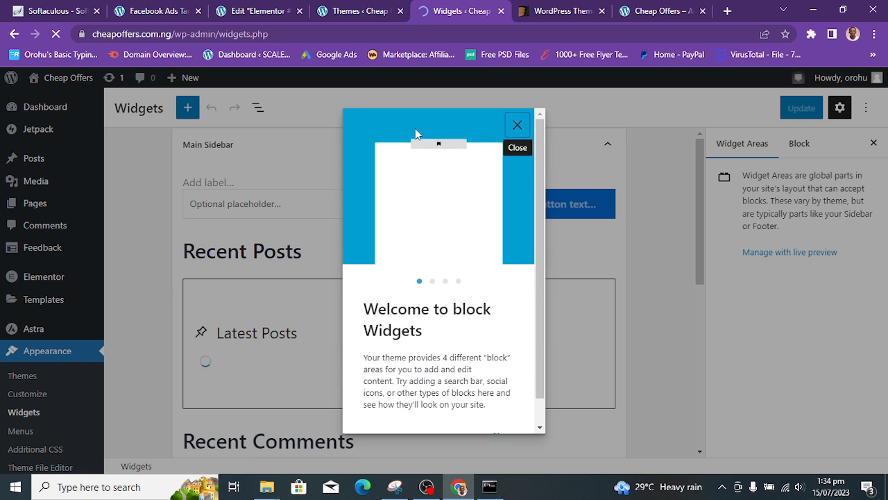
{"action": "left_click", "coordinate": [518, 126]}
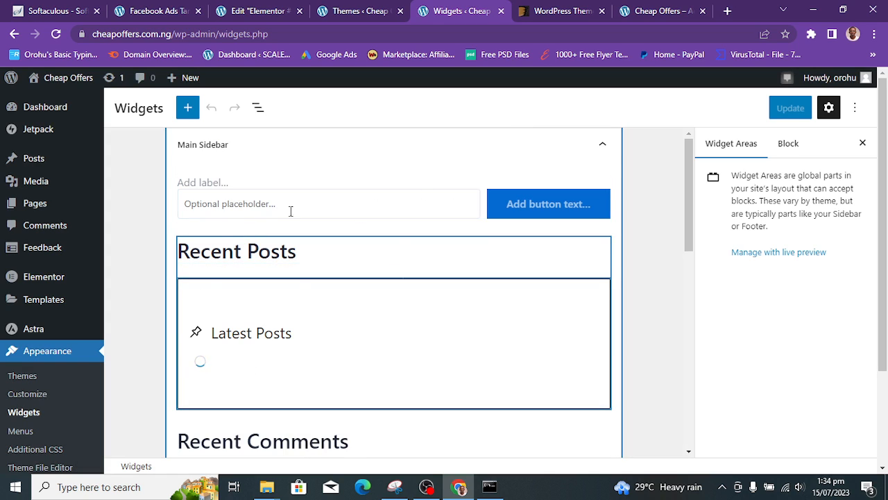
Step: Look through the Main Sidebar widgets and the other widget areas, expanding and collapsing the Header area
{"action": "left_click_drag", "start_coordinate": [881, 181], "coordinate": [878, 278]}
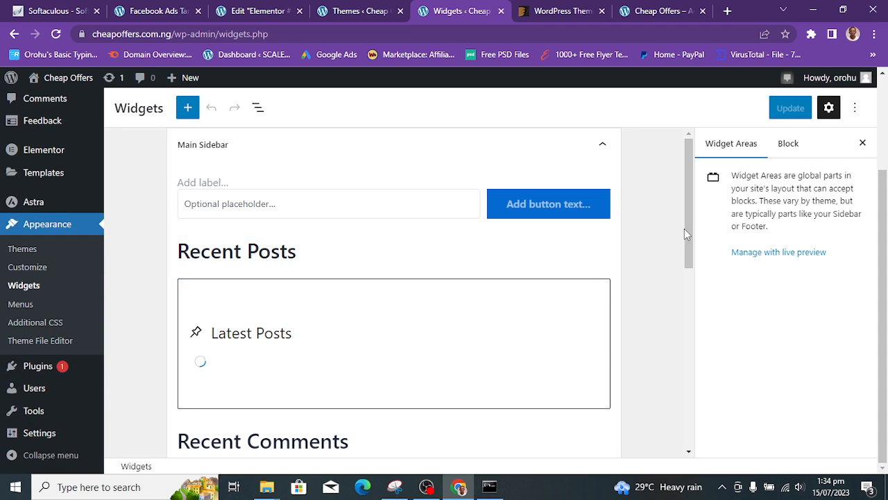
{"action": "left_click_drag", "start_coordinate": [688, 226], "coordinate": [691, 234]}
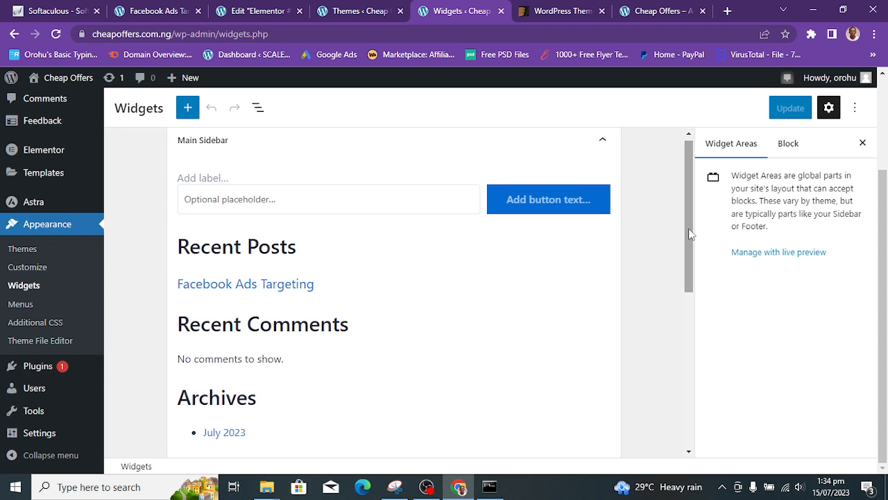
{"action": "left_click", "coordinate": [203, 157]}
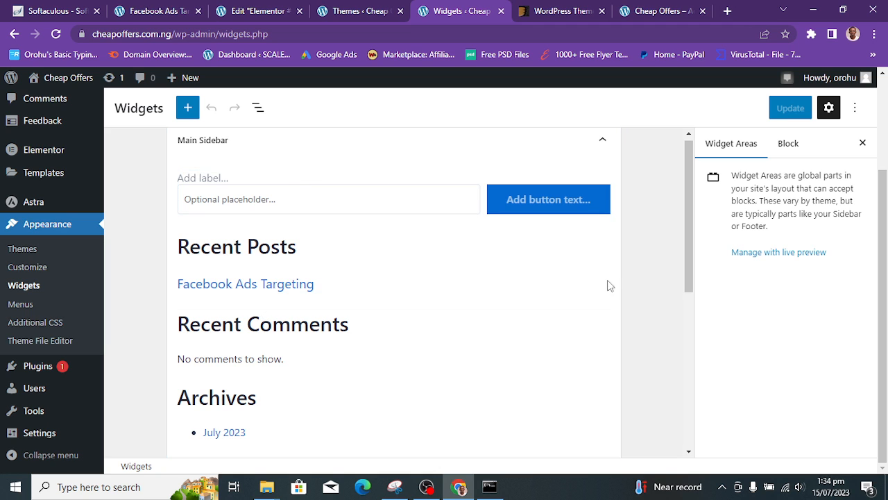
{"action": "left_click_drag", "start_coordinate": [684, 224], "coordinate": [679, 381]}
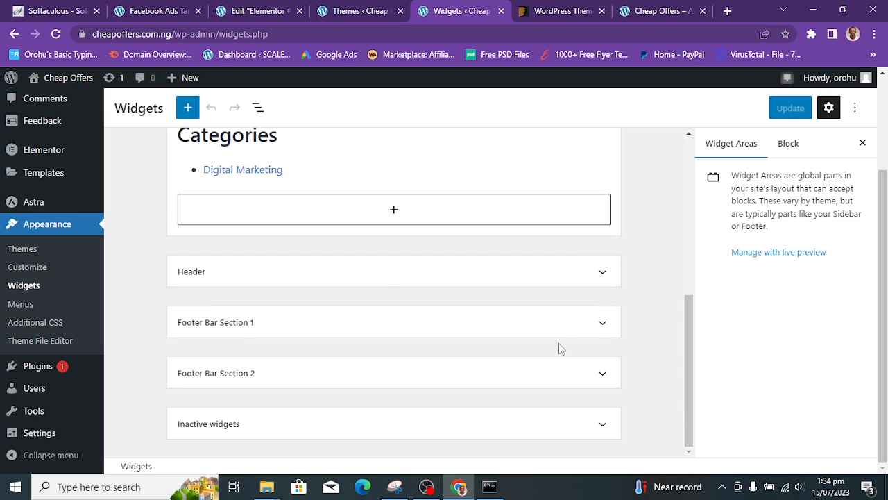
{"action": "left_click", "coordinate": [396, 283]}
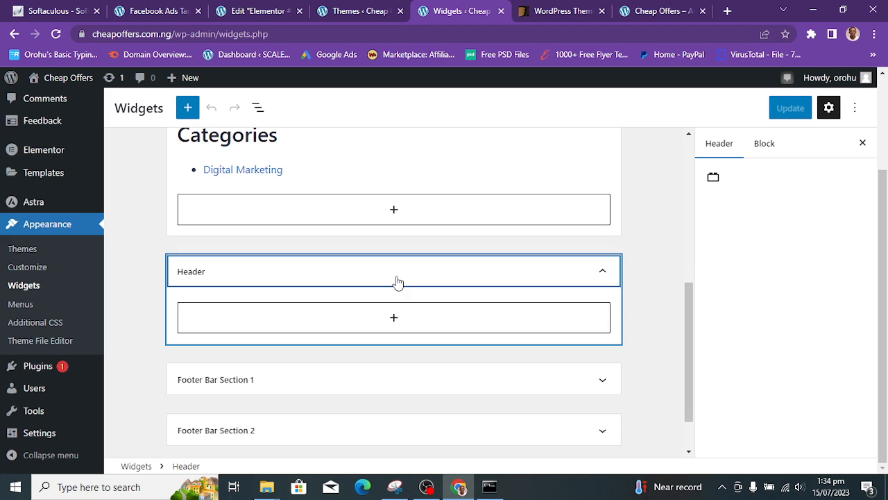
{"action": "left_click", "coordinate": [397, 281]}
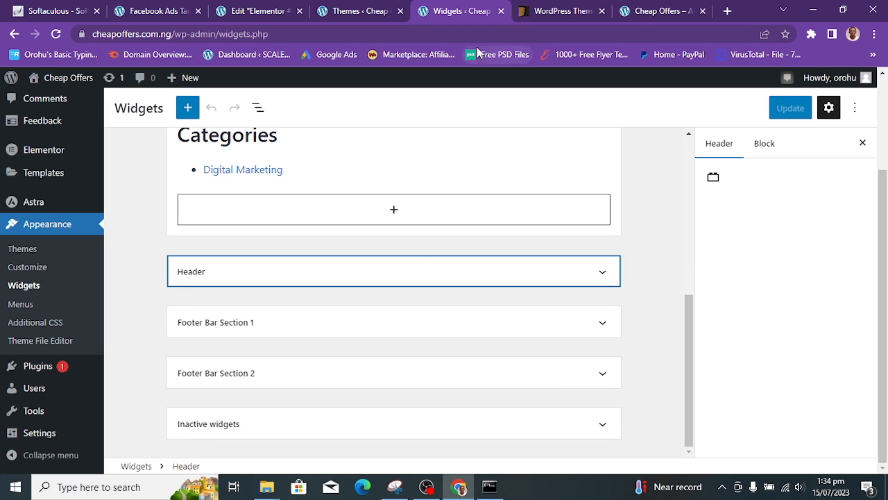
Step: Reload the live Cheap Offers home page to check its layout, and return to the Widgets page
{"action": "left_click", "coordinate": [652, 11]}
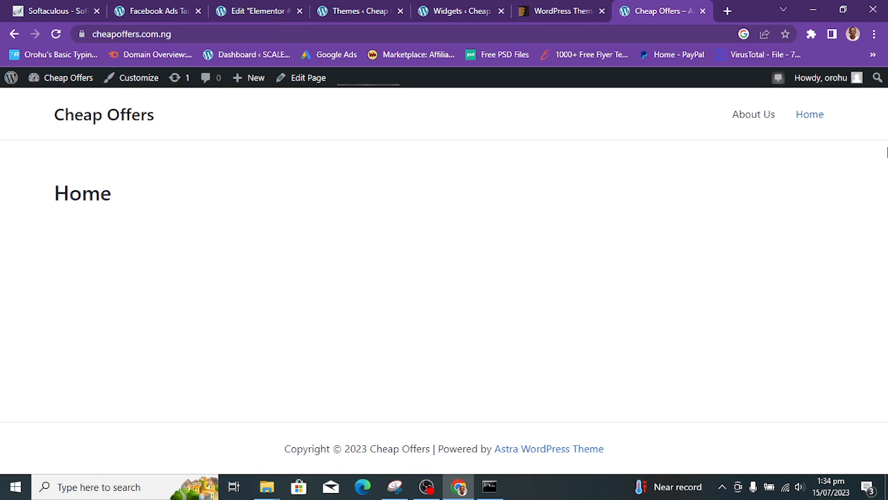
{"action": "left_click", "coordinate": [57, 36]}
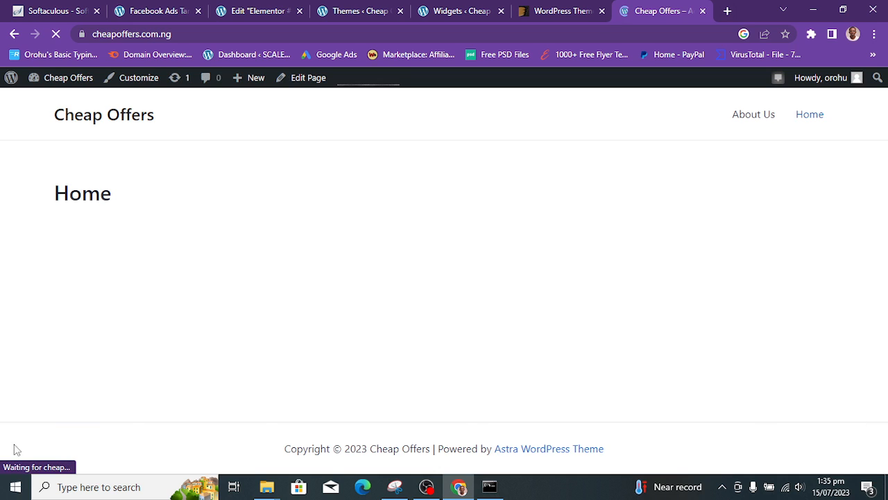
{"action": "left_click", "coordinate": [426, 7]}
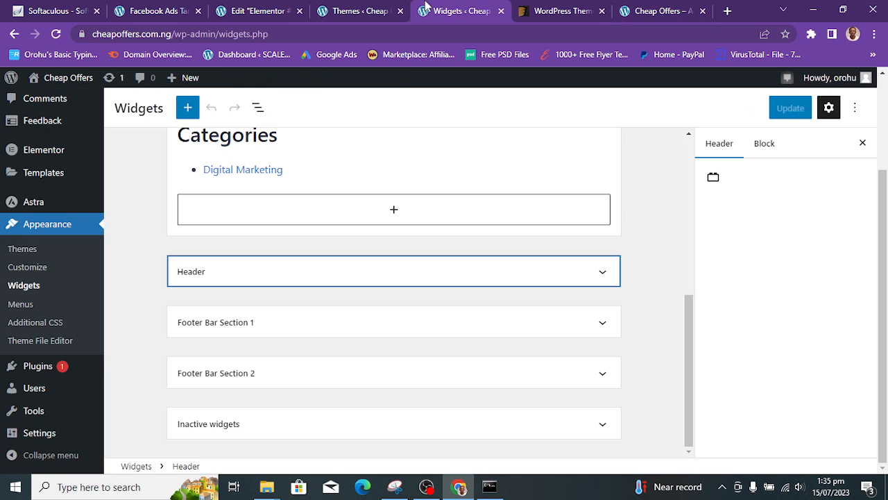
{"action": "left_click", "coordinate": [686, 310]}
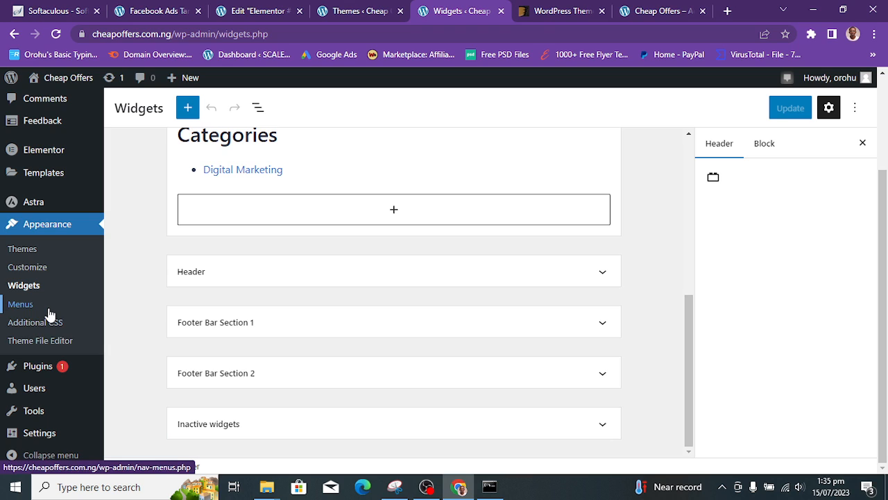
Step: On the Menus page, create a new menu named Primary Menu
{"action": "left_click", "coordinate": [26, 306]}
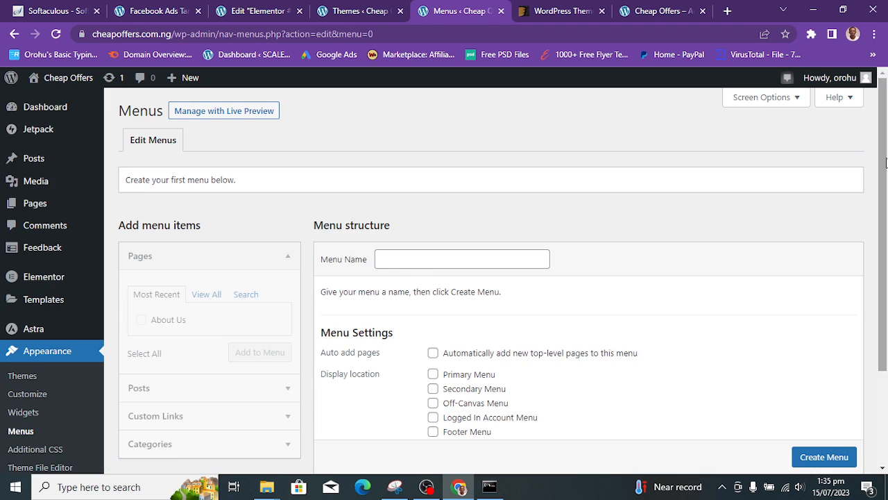
{"action": "scroll", "coordinate": [885, 161], "scroll_direction": "down", "scroll_amount": 2}
{"action": "scroll", "coordinate": [486, 260], "scroll_direction": "up", "scroll_amount": 1}
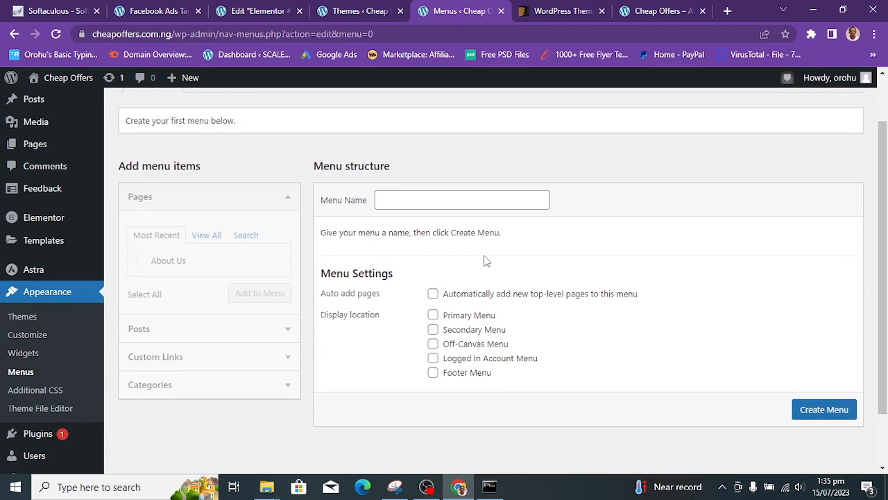
{"action": "left_click", "coordinate": [414, 197]}
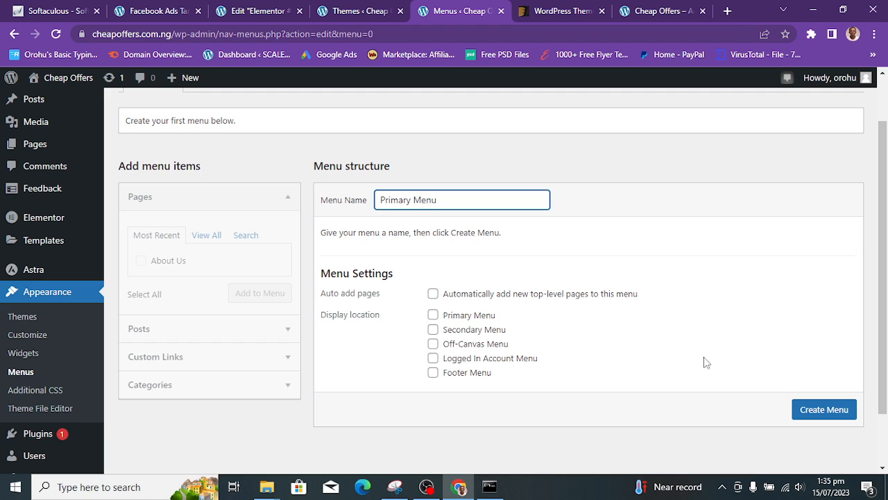
{"action": "left_click", "coordinate": [819, 415]}
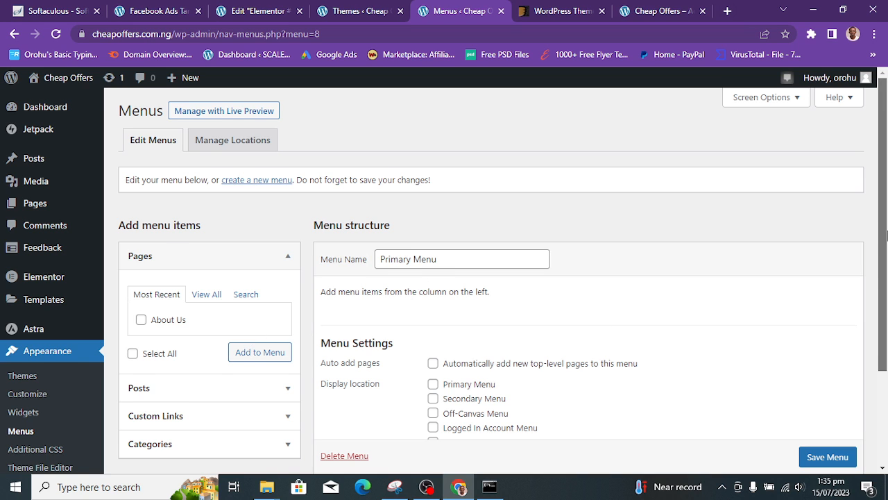
Step: Add the Home and About Us pages to Primary Menu from the full list of pages
{"action": "scroll", "coordinate": [880, 290], "scroll_direction": "down", "scroll_amount": 2}
{"action": "scroll", "coordinate": [880, 290], "scroll_direction": "down", "scroll_amount": 1}
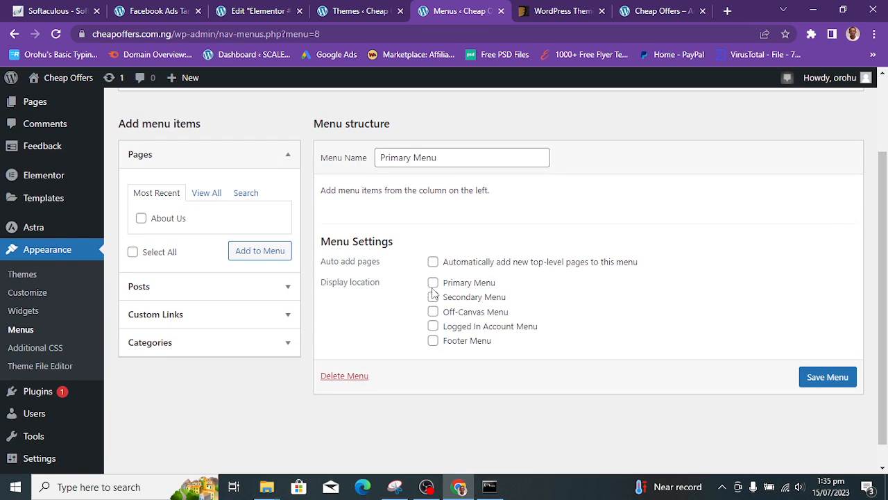
{"action": "left_click", "coordinate": [202, 200]}
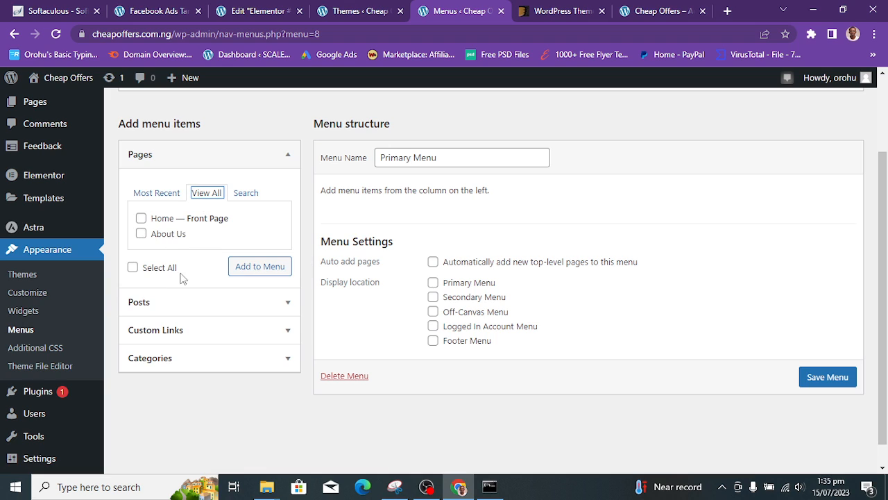
{"action": "left_click", "coordinate": [140, 218]}
{"action": "left_click", "coordinate": [141, 234]}
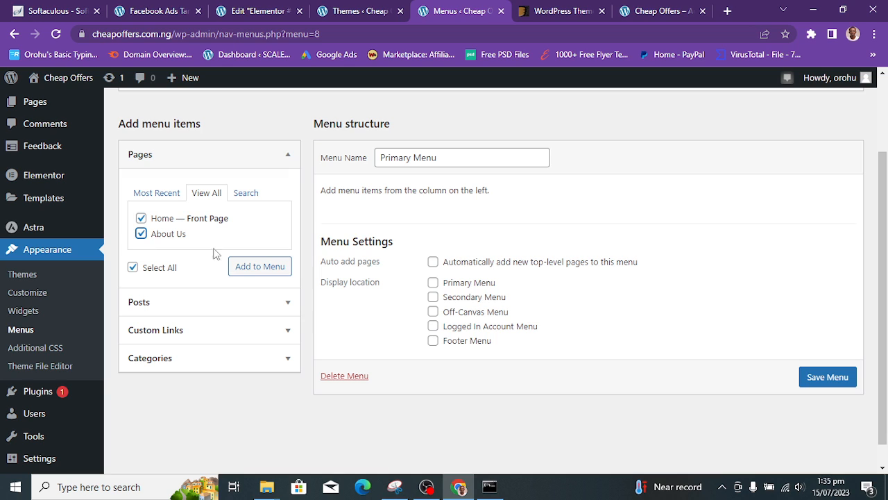
{"action": "left_click", "coordinate": [247, 273]}
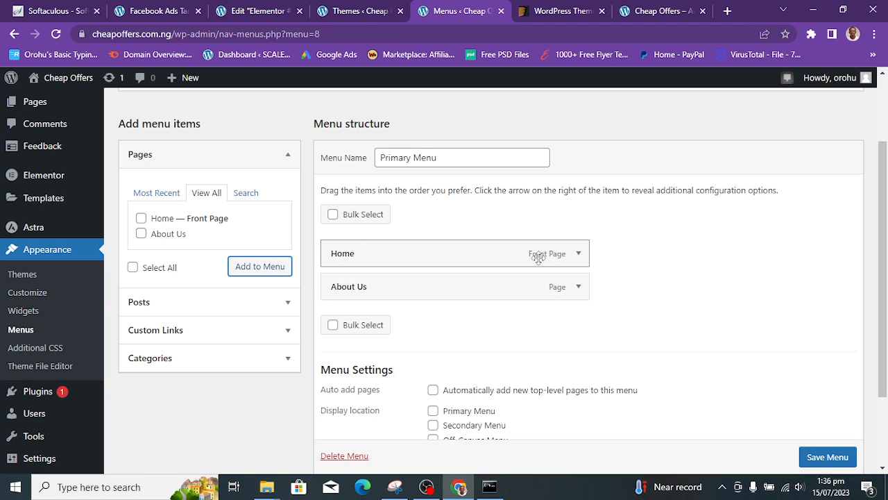
Step: Check the Home menu item's options without changing them, and save Primary Menu with Home above About Us
{"action": "left_click", "coordinate": [576, 255]}
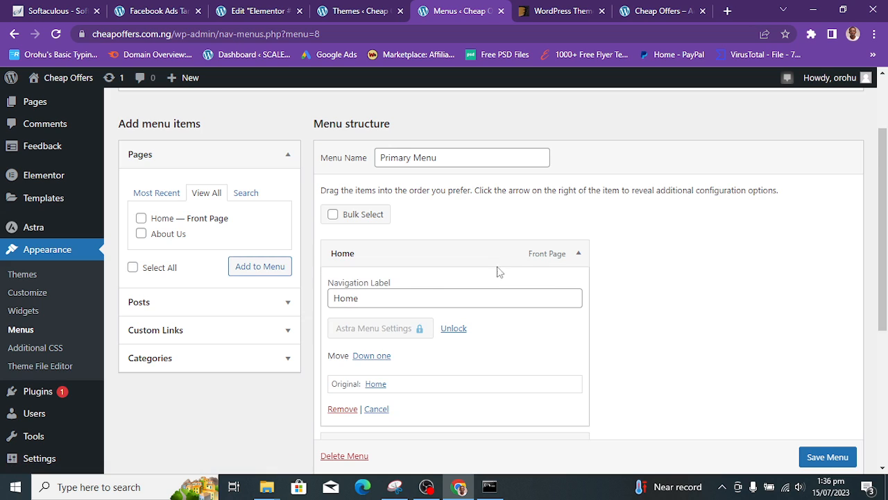
{"action": "left_click", "coordinate": [384, 409]}
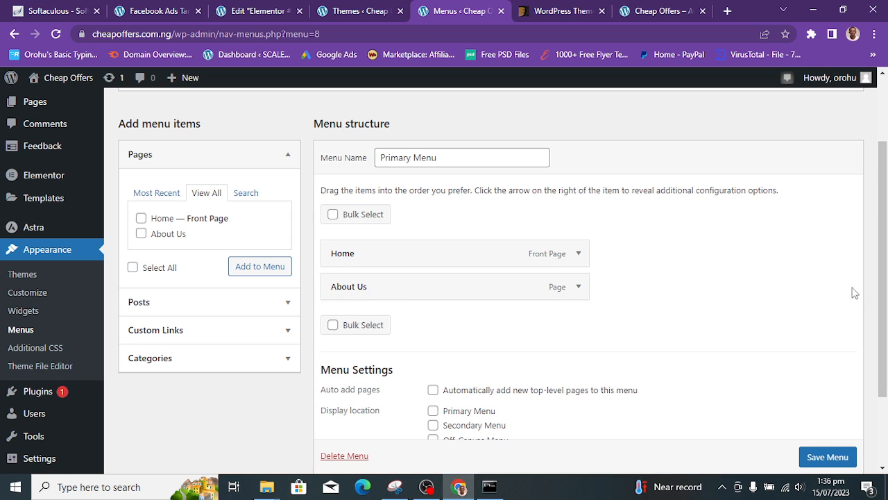
{"action": "scroll", "coordinate": [813, 294], "scroll_direction": "down", "scroll_amount": 1}
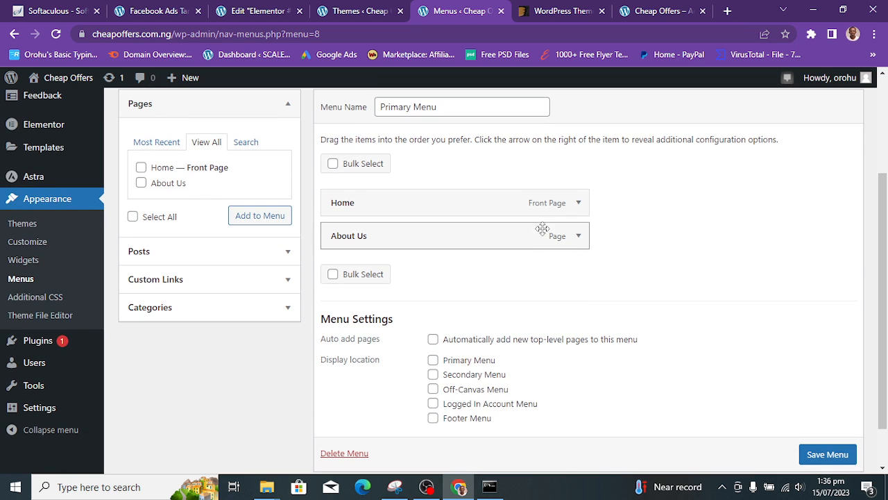
{"action": "left_click_drag", "start_coordinate": [535, 238], "coordinate": [494, 248]}
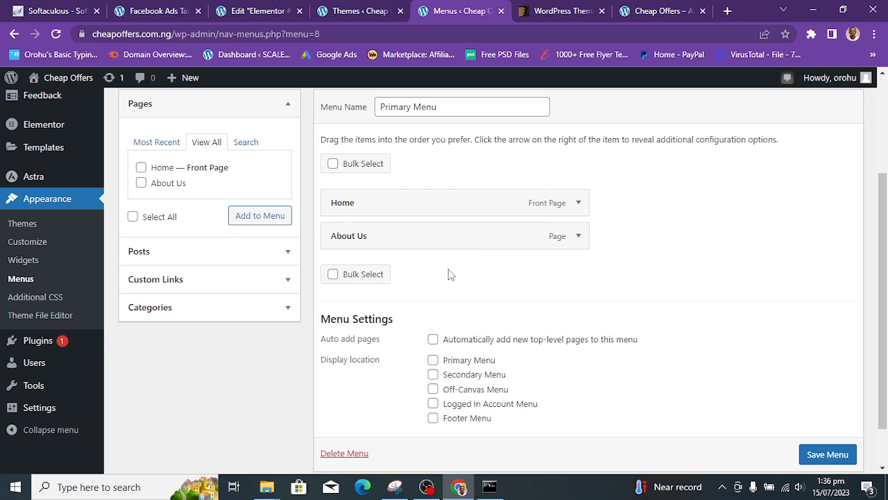
{"action": "scroll", "coordinate": [694, 347], "scroll_direction": "down", "scroll_amount": 2}
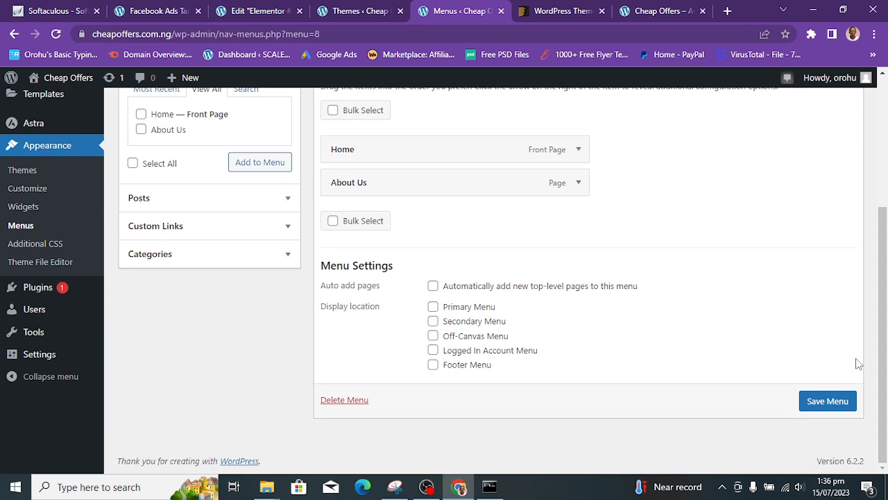
{"action": "left_click", "coordinate": [831, 402]}
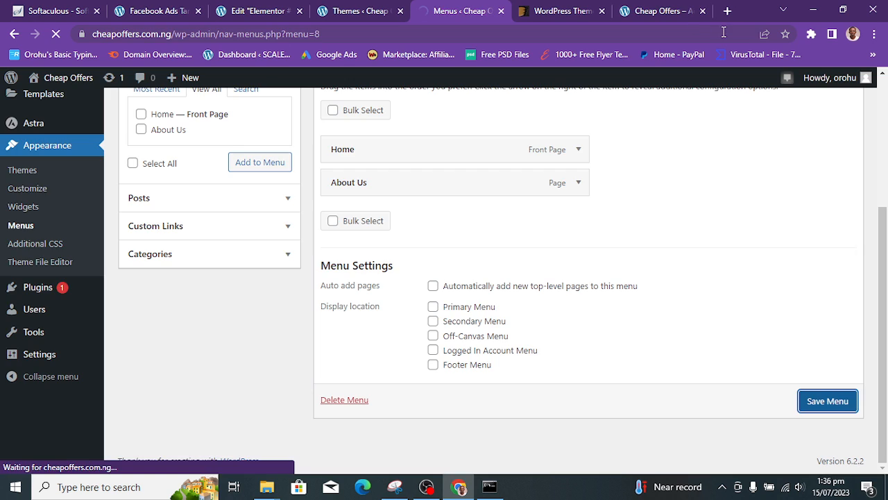
Step: Reload the live Cheap Offers home page to check its navigation, and close the ThemeForest page
{"action": "left_click", "coordinate": [628, 11]}
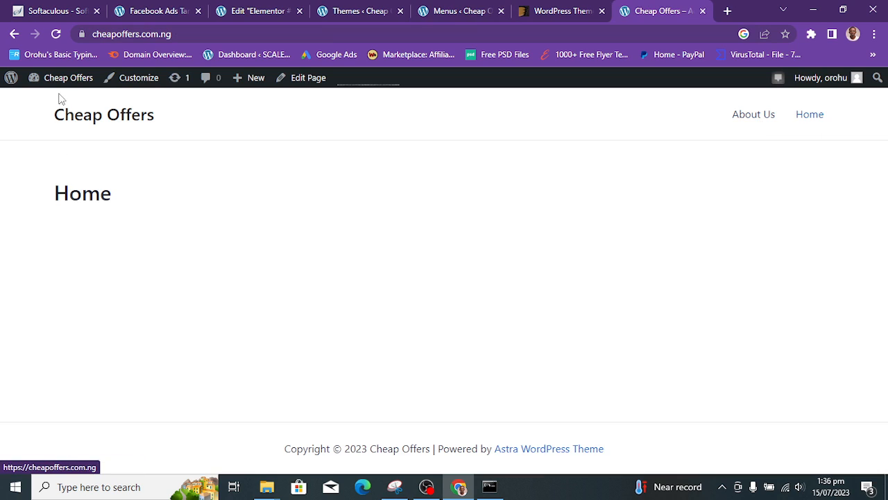
{"action": "left_click", "coordinate": [56, 34]}
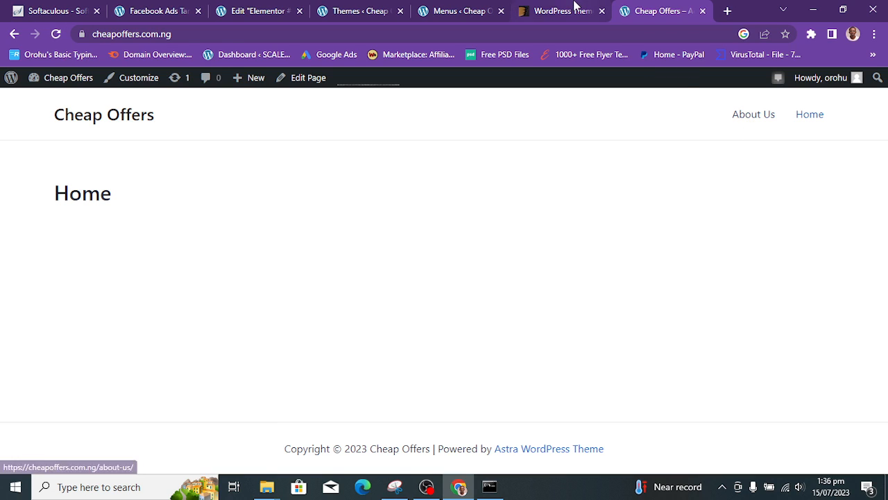
{"action": "left_click", "coordinate": [573, 9]}
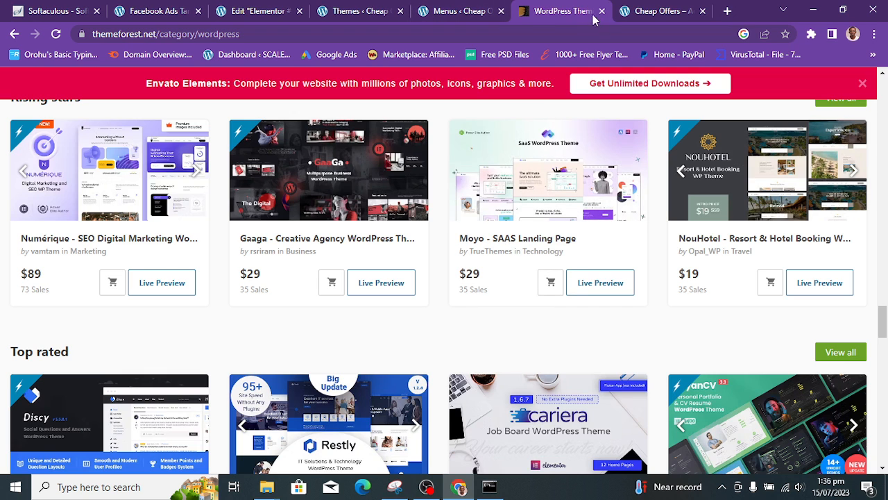
{"action": "left_click", "coordinate": [602, 11]}
Step: Return to the Menus page, save Primary Menu again and review its structure
{"action": "left_click", "coordinate": [469, 10]}
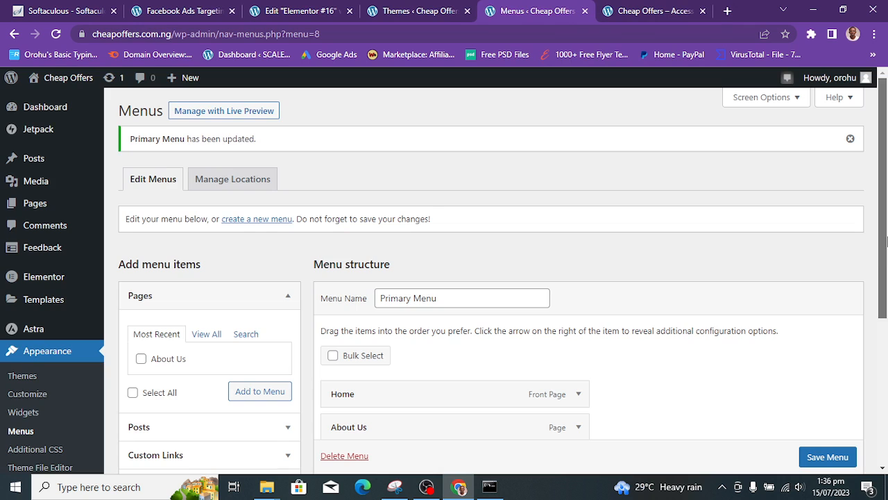
{"action": "scroll", "coordinate": [886, 241], "scroll_direction": "down", "scroll_amount": 2}
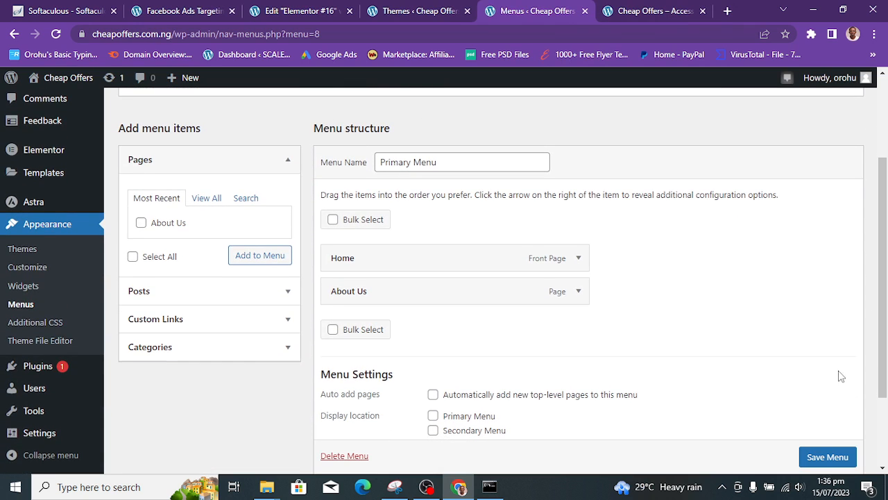
{"action": "left_click", "coordinate": [827, 457]}
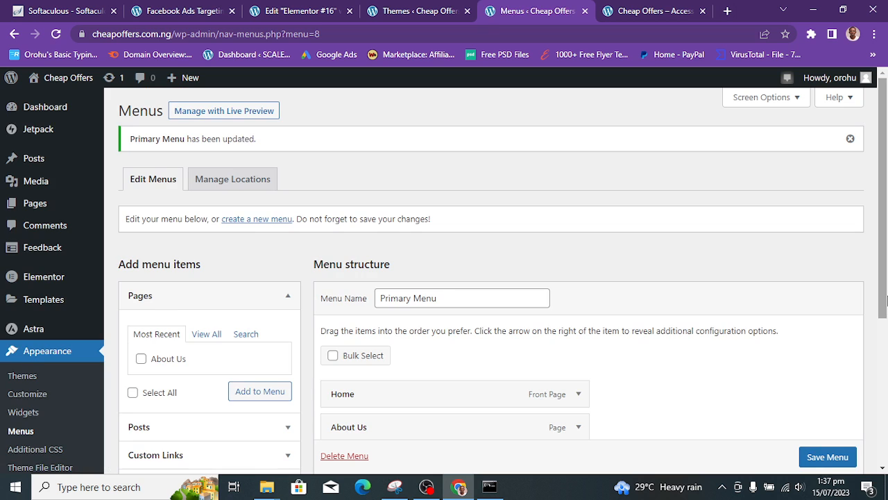
{"action": "left_click_drag", "start_coordinate": [887, 298], "coordinate": [877, 367]}
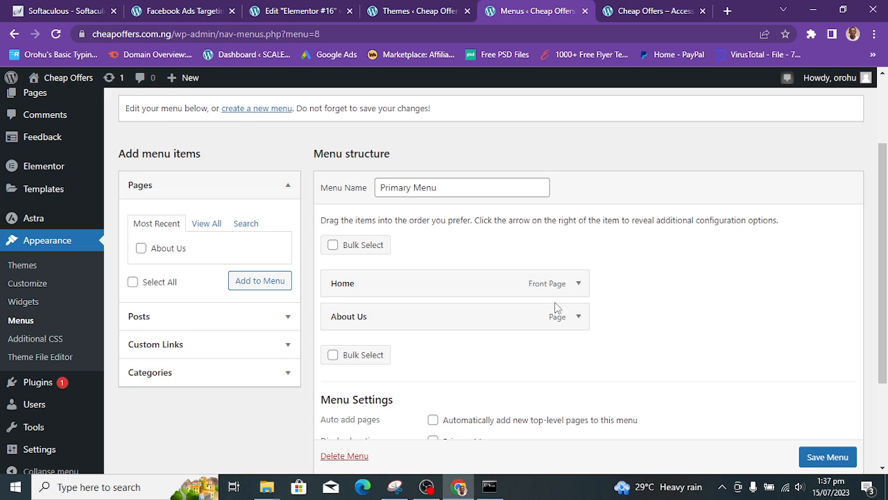
Step: Reload the live Cheap Offers home page to check the menu order, and review Primary Menu's display location settings on the Menus page
{"action": "left_click", "coordinate": [639, 9]}
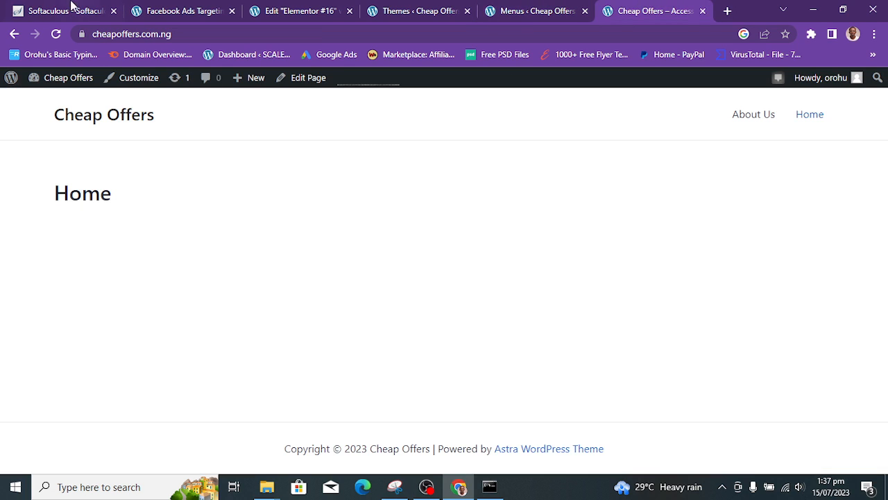
{"action": "left_click", "coordinate": [57, 35]}
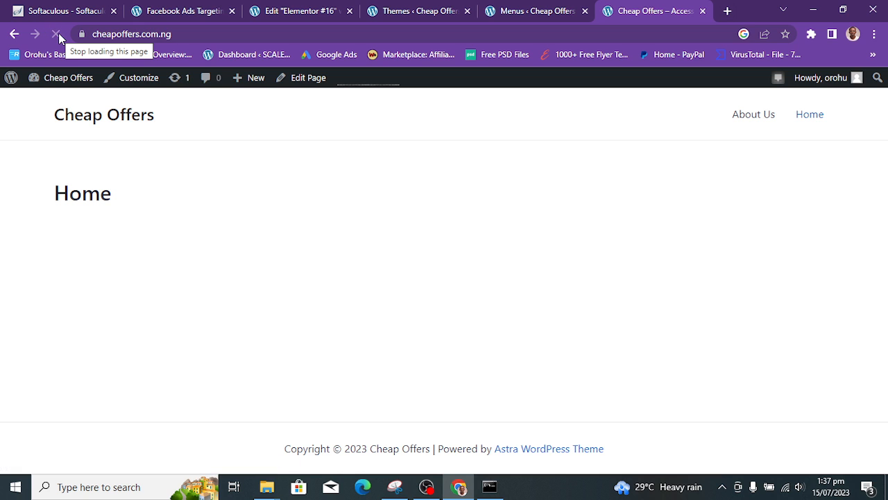
{"action": "left_click", "coordinate": [557, 7]}
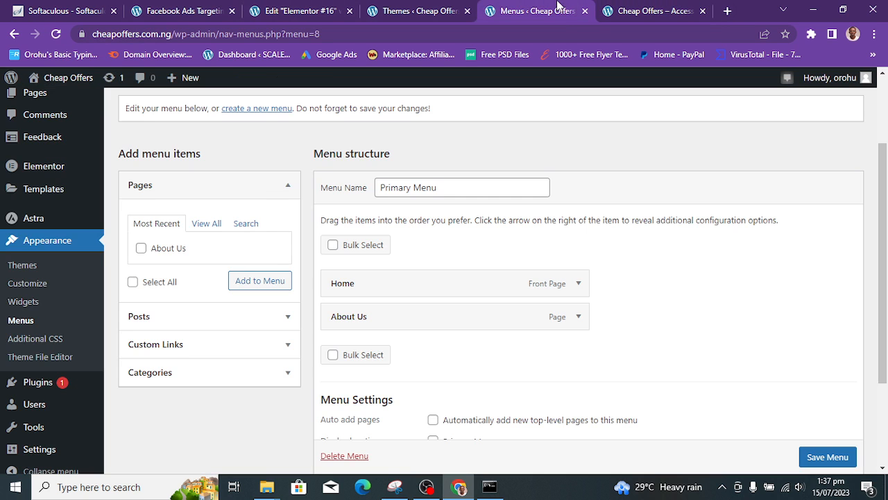
{"action": "left_click_drag", "start_coordinate": [880, 208], "coordinate": [869, 273]}
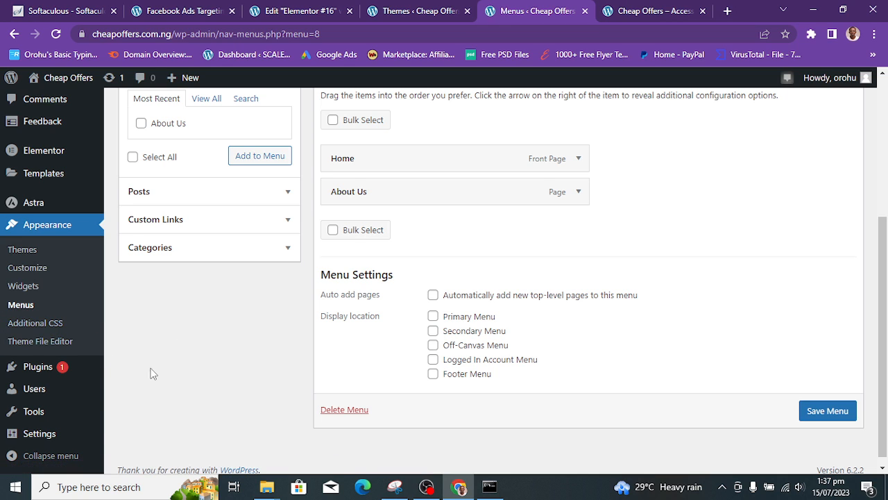
{"action": "mouse_move", "coordinate": [54, 400]}
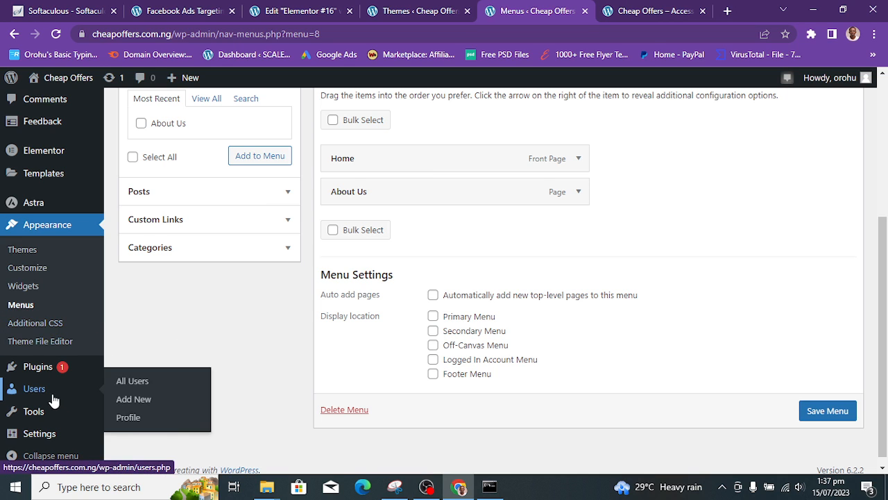
{"action": "mouse_move", "coordinate": [38, 414]}
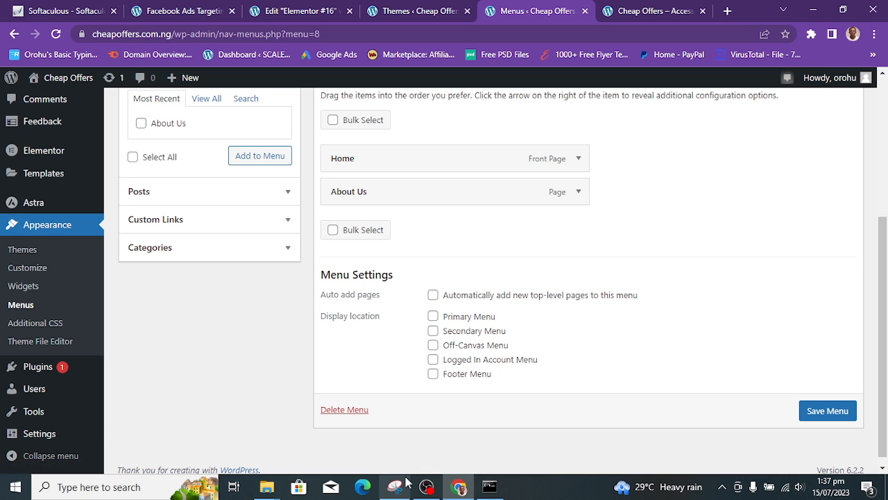
{"action": "mouse_move", "coordinate": [425, 491]}
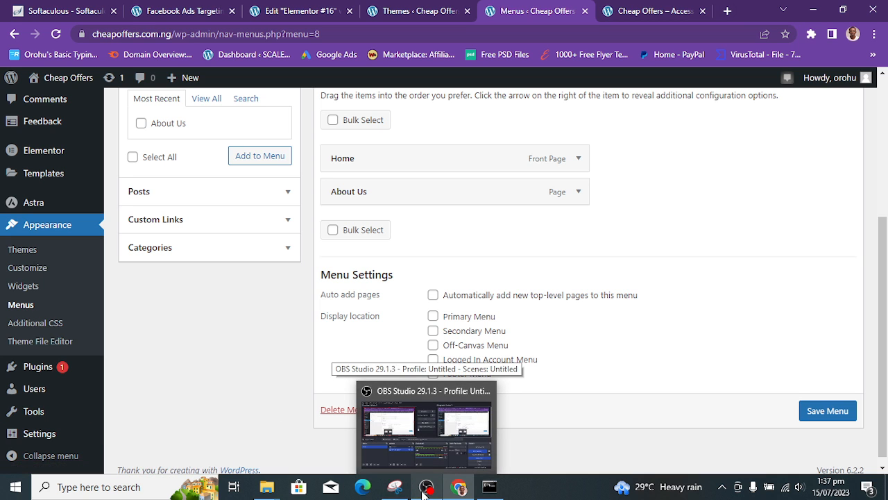
{"action": "left_click", "coordinate": [424, 489]}
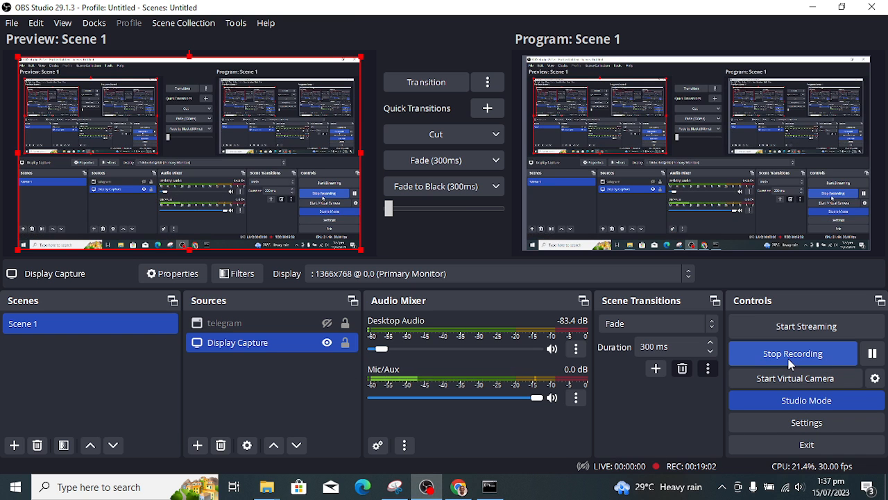